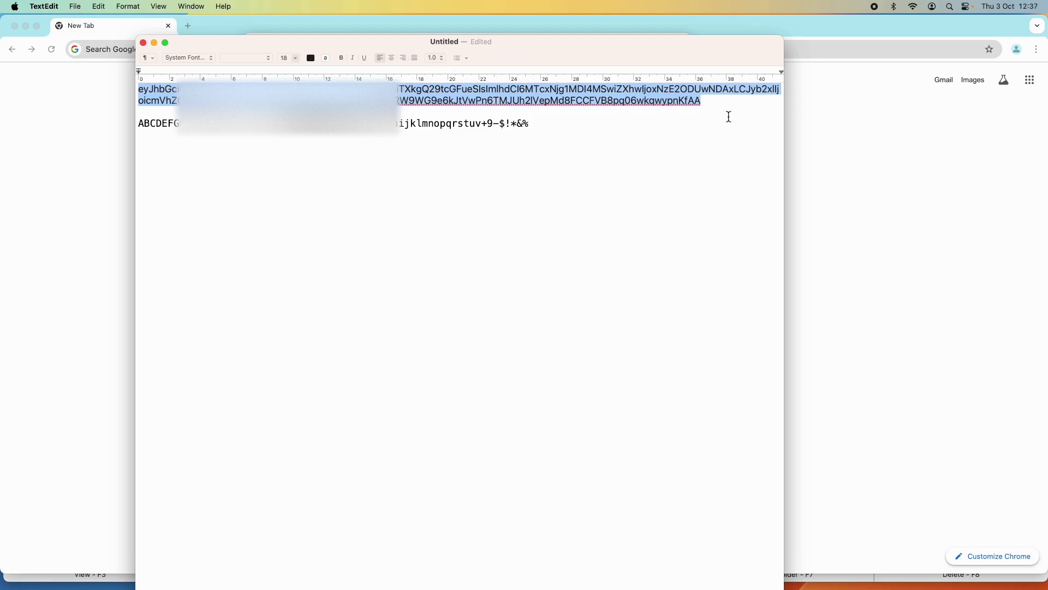
- Select the two token lines and the sample-character line in the TextEdit note
click(703, 106)
drag(703, 106, 124, 94)
click(541, 119)
drag(543, 128, 129, 127)
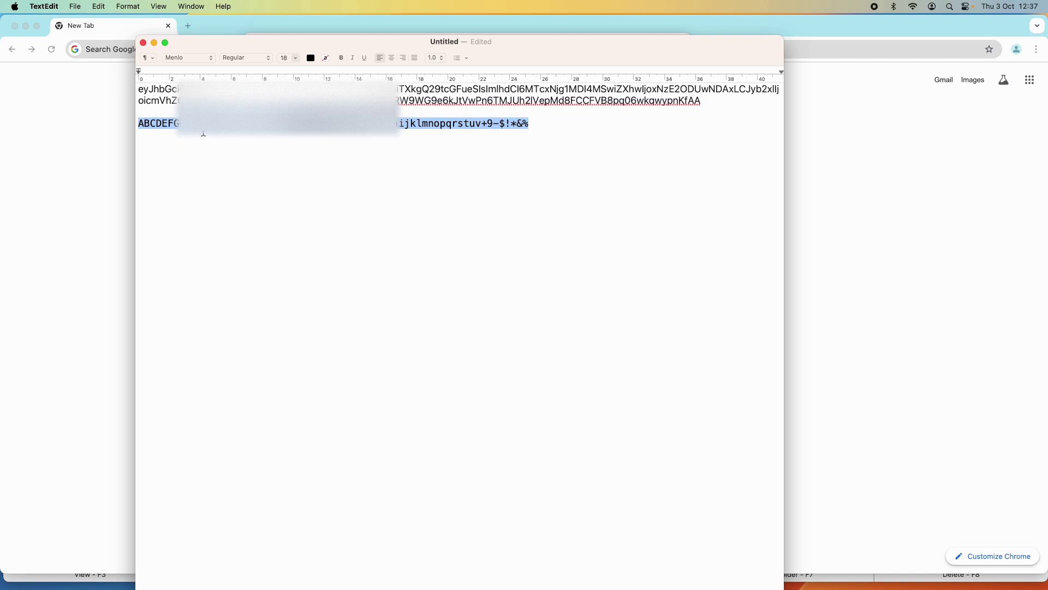
- Move the note window aside and bring Chrome's New Tab page forward
drag(350, 39, 390, 48)
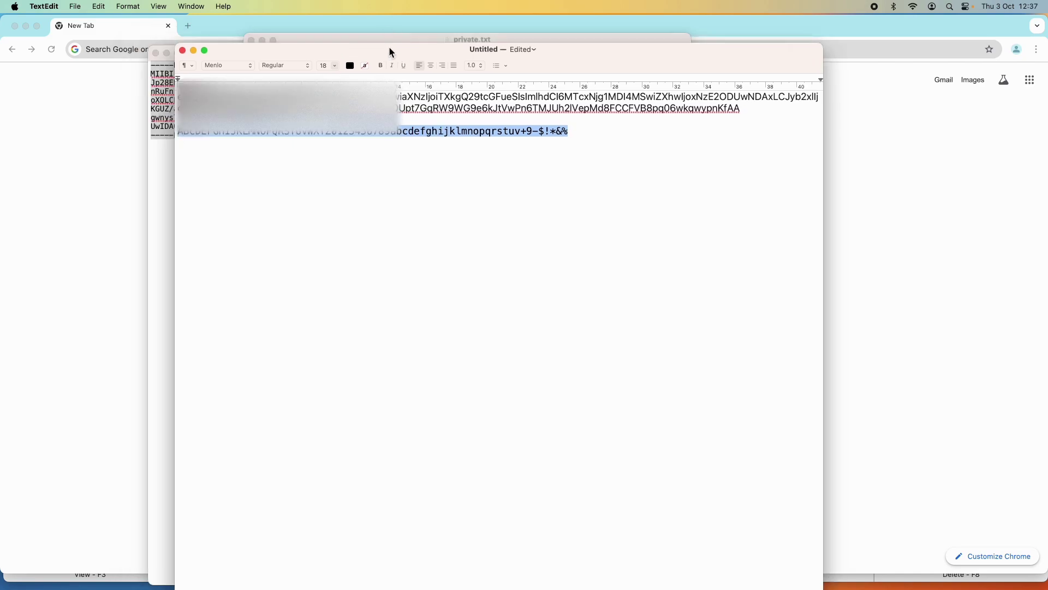
click(114, 49)
click(100, 63)
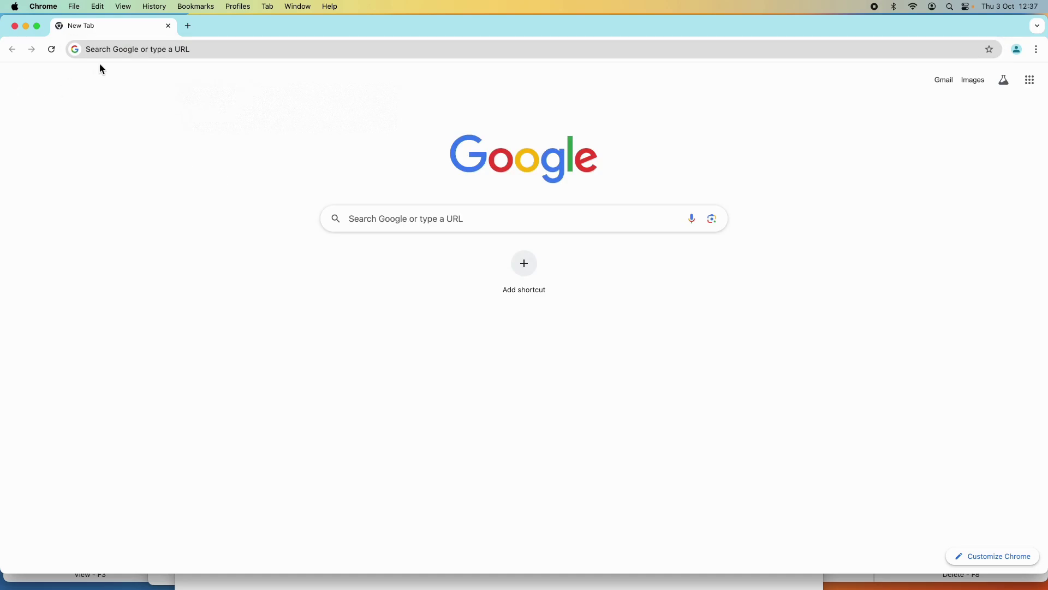
- Search Google for 'base64 decoder' and open the base64decode.org result
click(383, 218)
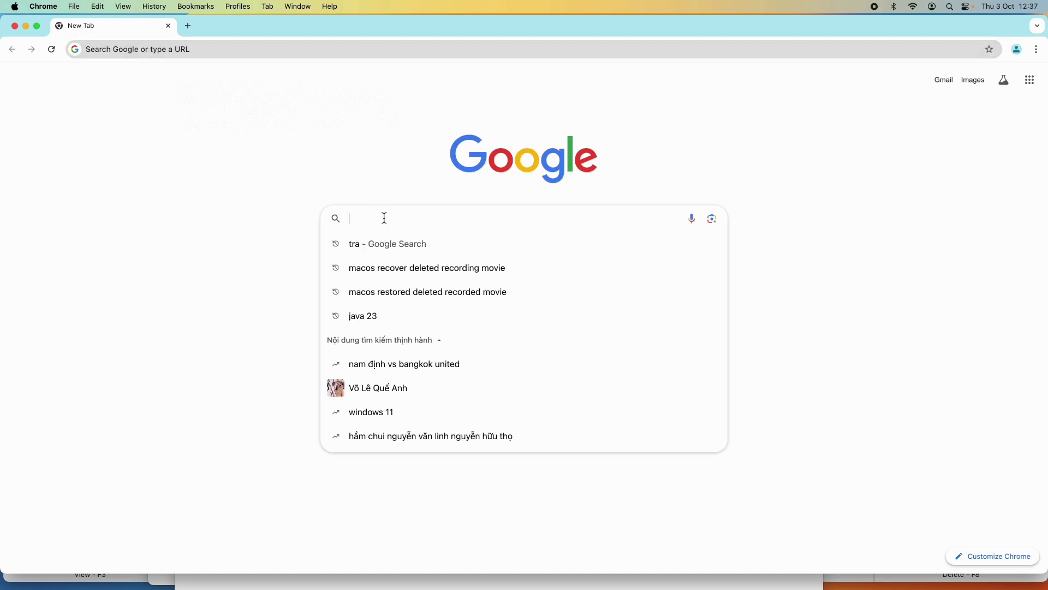
text(base)
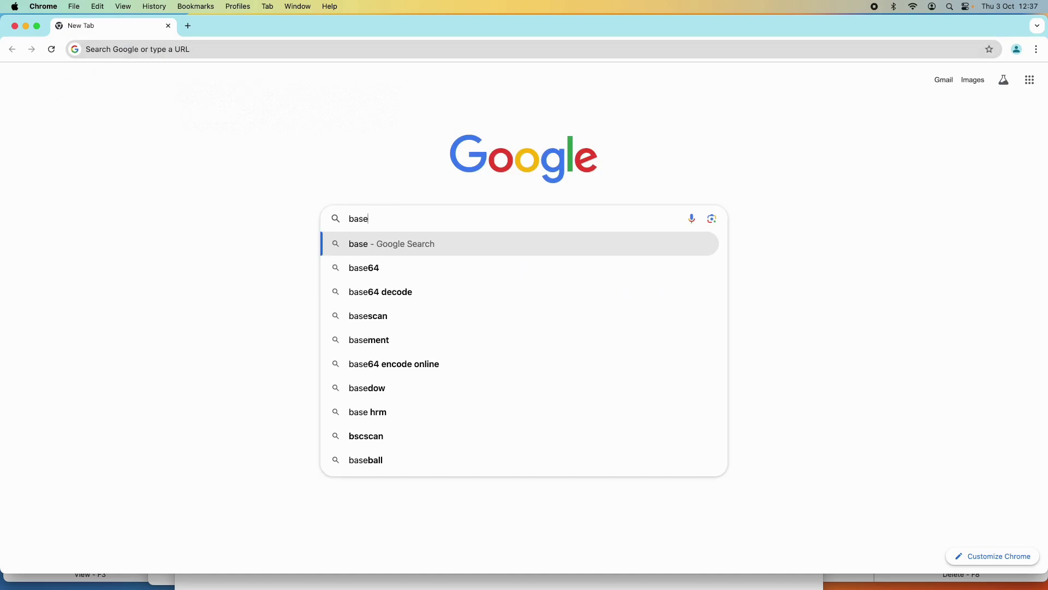
text(64 decoder)
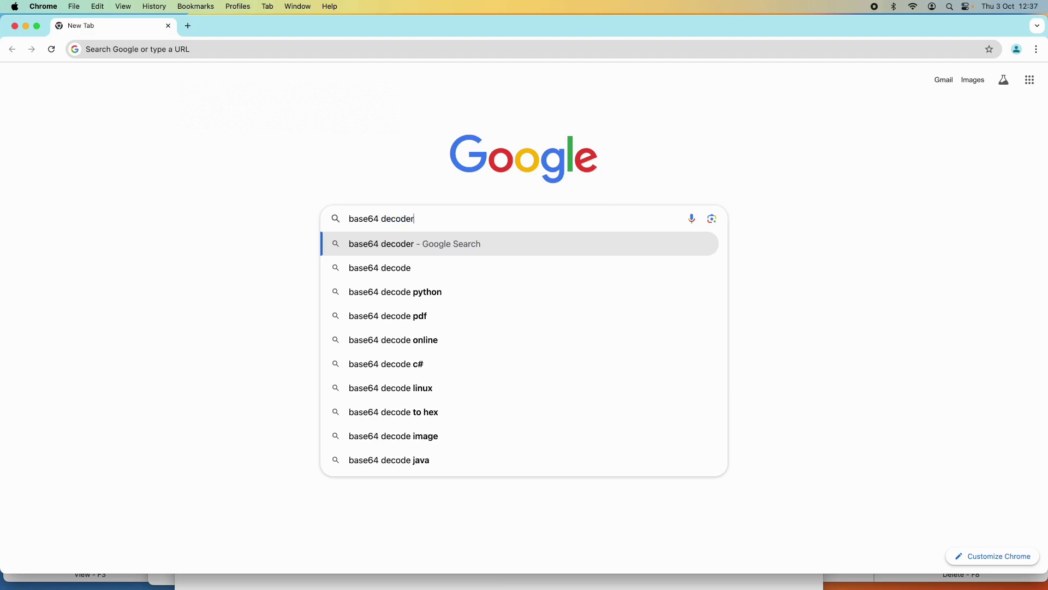
key(Return)
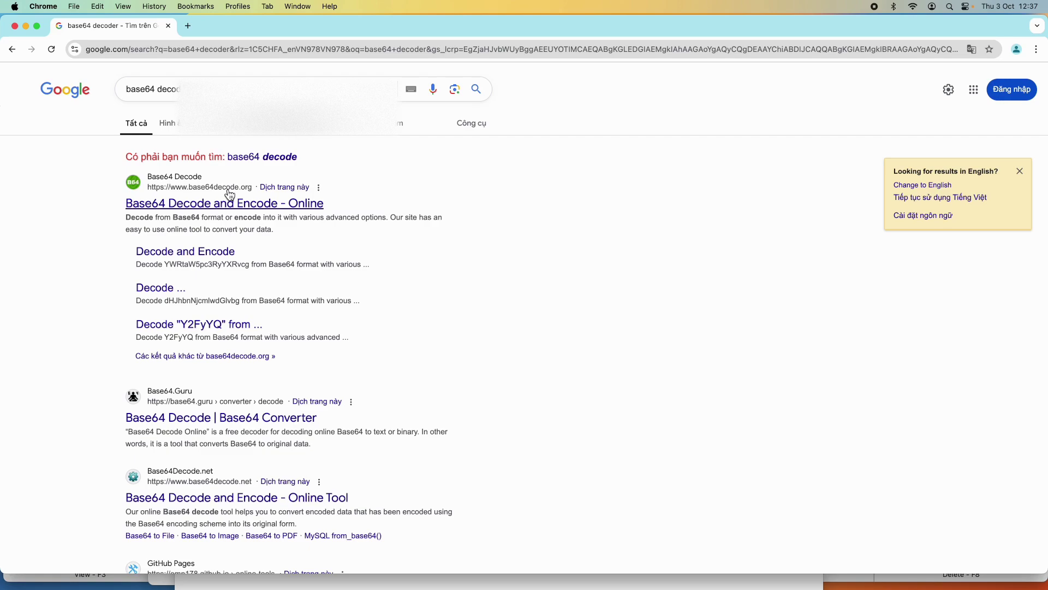
click(206, 203)
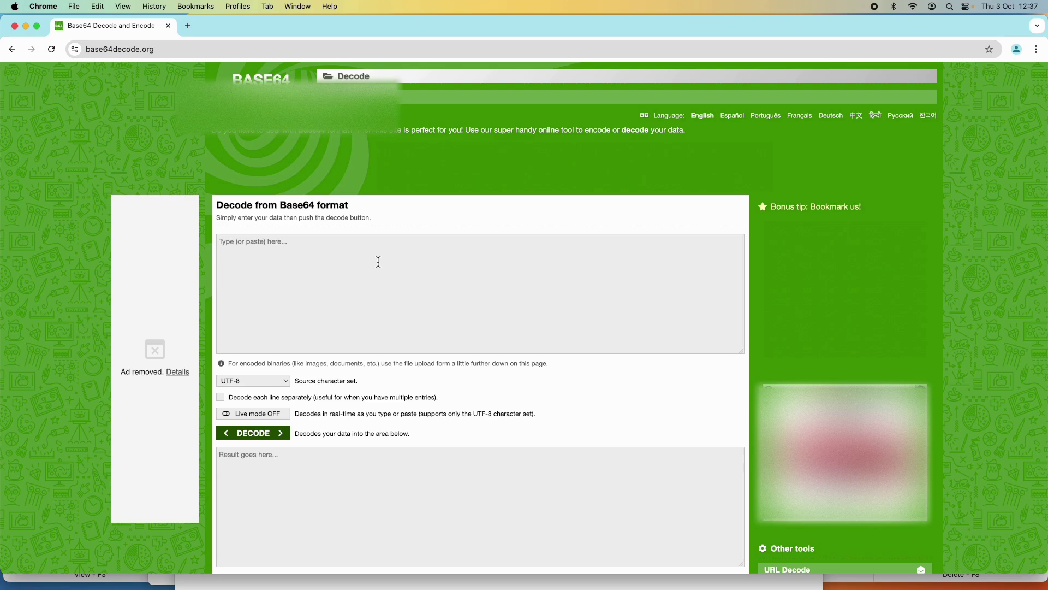
- Copy the two-line encoded token from the TextEdit note
key(super+Tab)
click(421, 96)
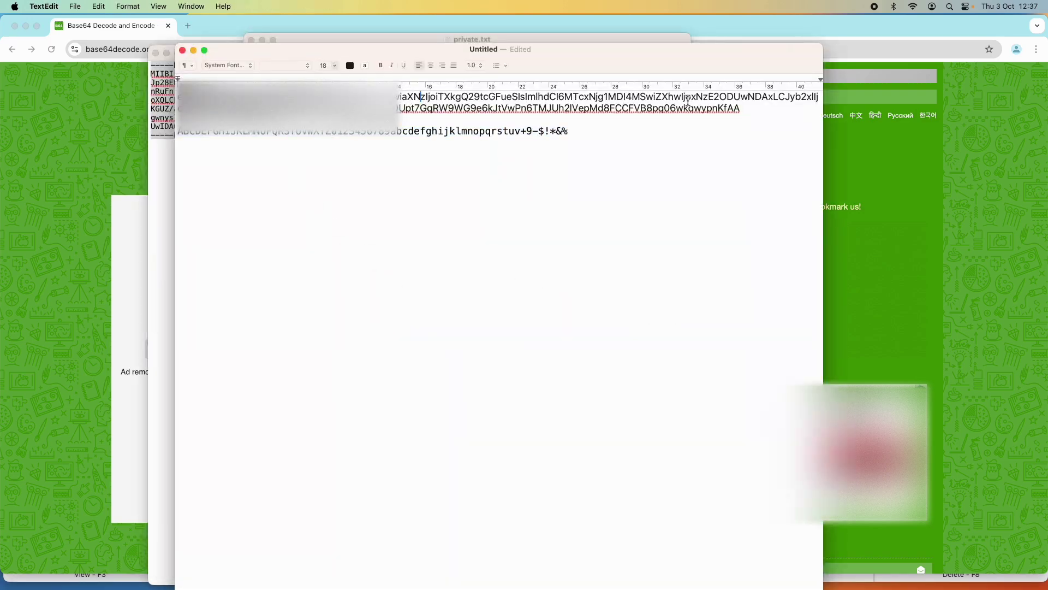
drag(758, 113, 128, 101)
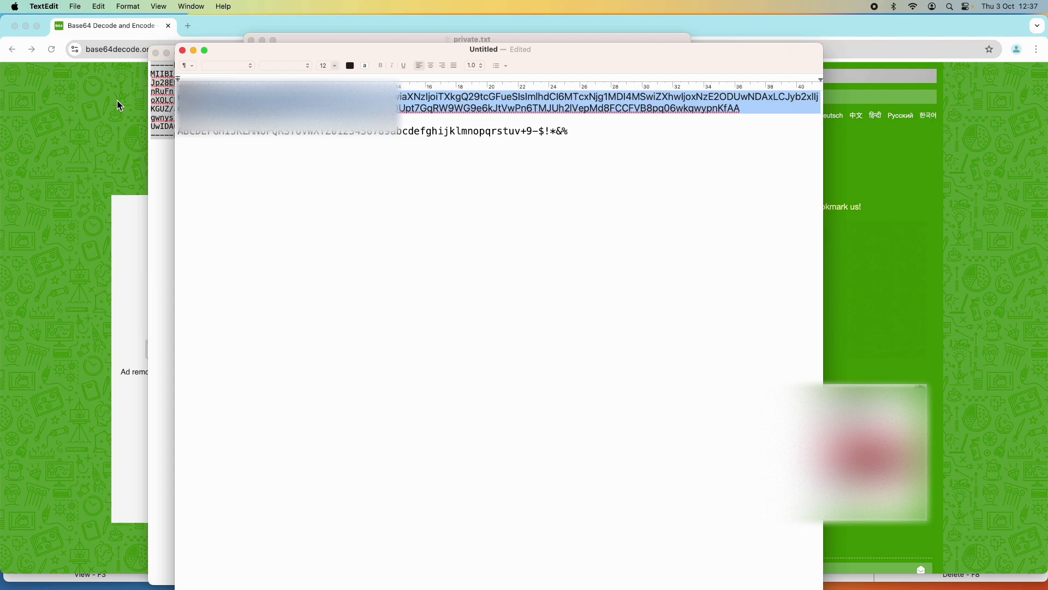
key(super+c)
key(super+Tab)
- Paste the token into base64decode.org's decode box and decode it
click(379, 284)
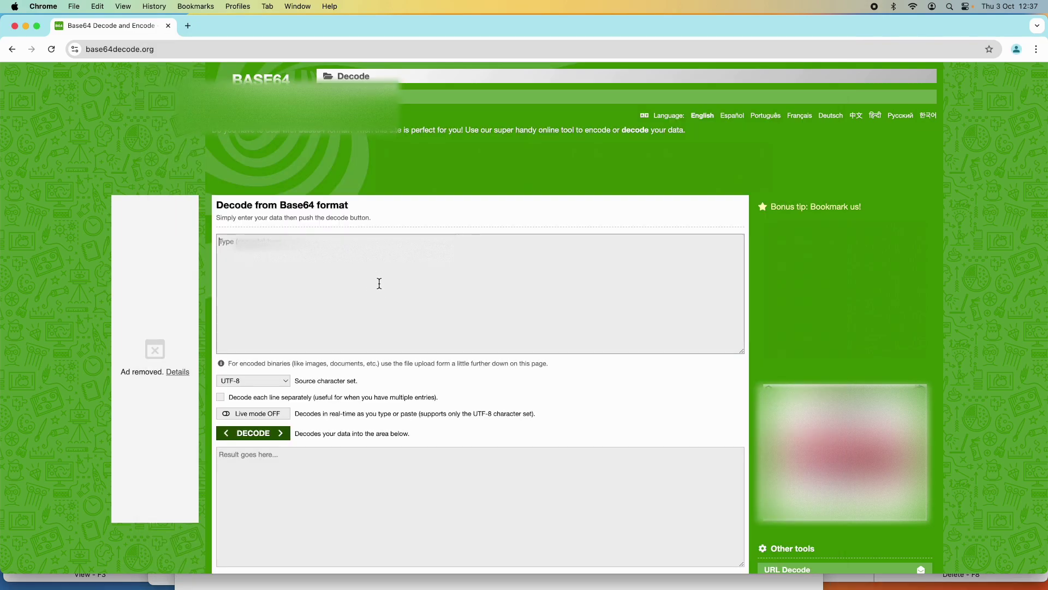
key(super+v)
click(255, 433)
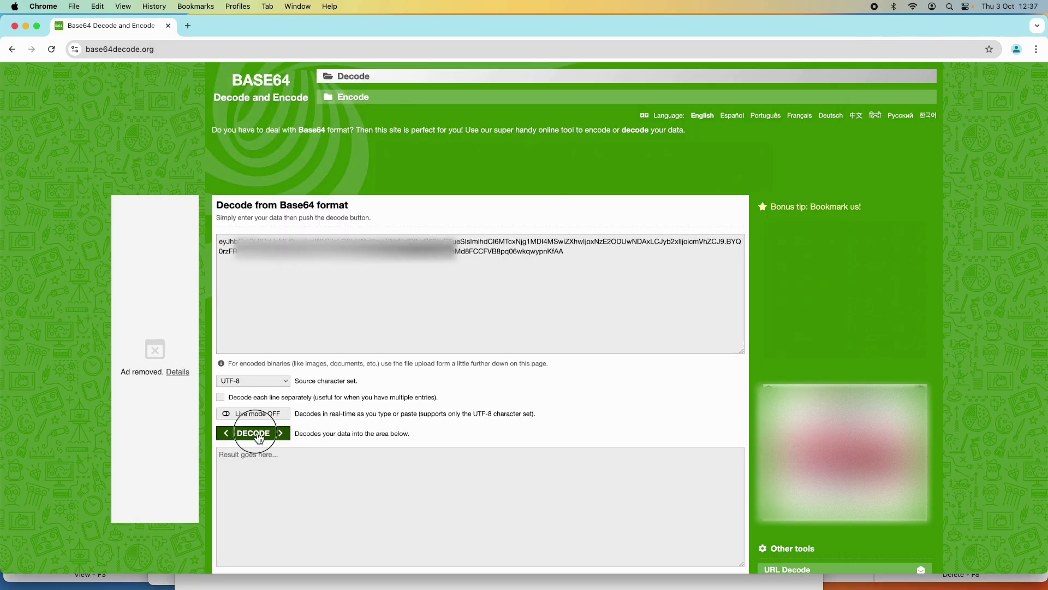
scroll(445, 424, down, 4)
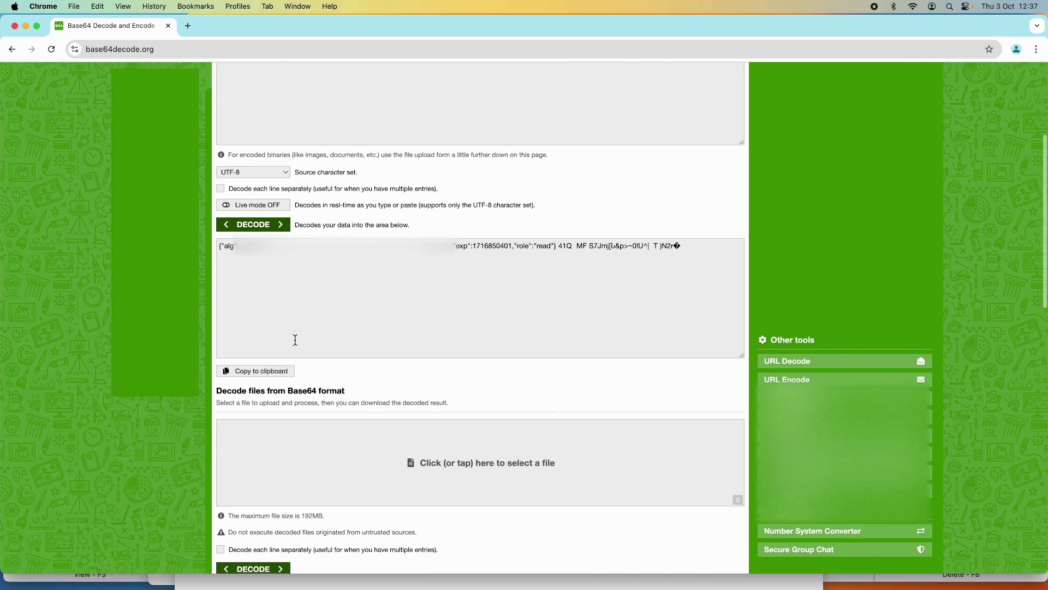
- Inspect the decoded header, payload JSON and signature bytes, then select all the encoded input
drag(221, 240, 548, 239)
drag(710, 242, 577, 235)
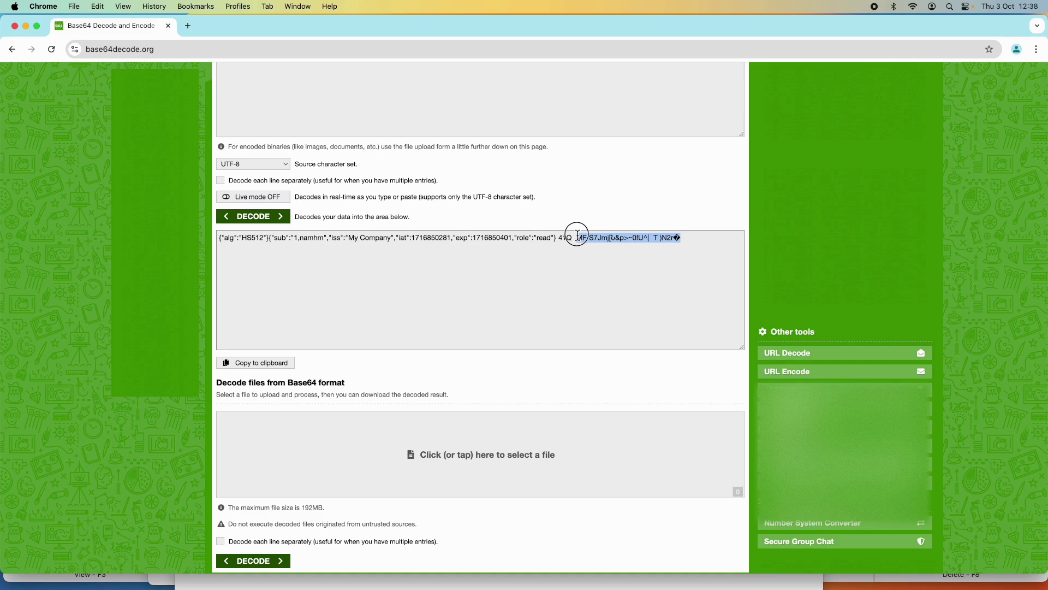
drag(577, 235, 575, 237)
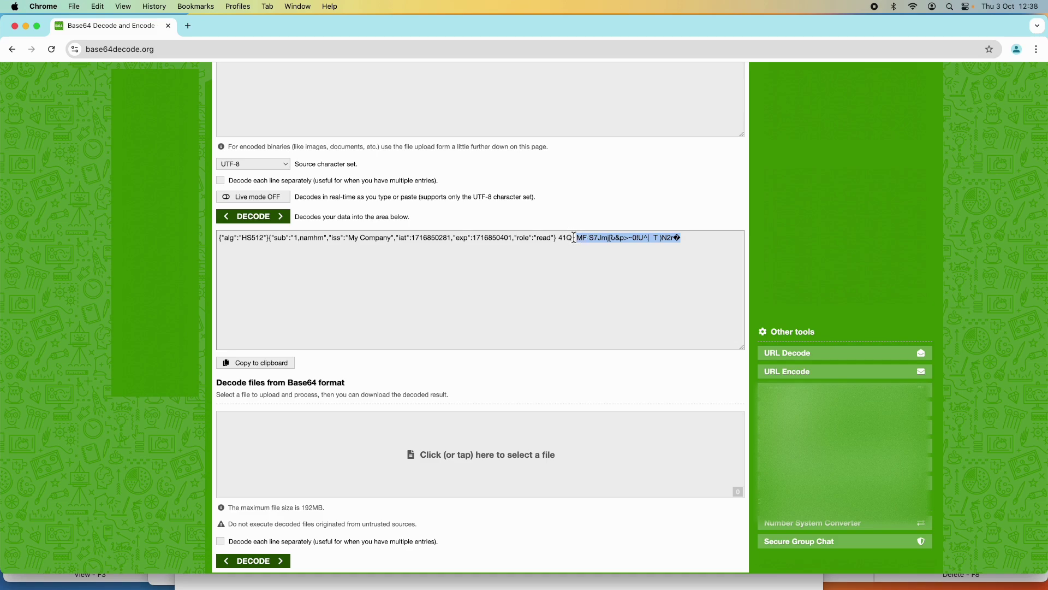
click(246, 239)
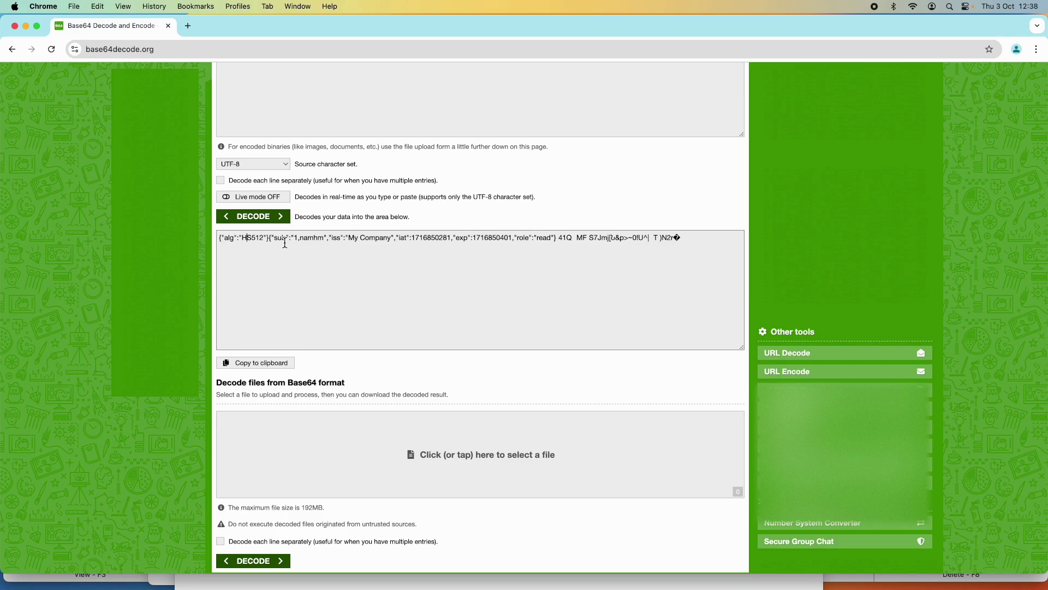
click(314, 237)
click(294, 239)
drag(558, 237, 251, 236)
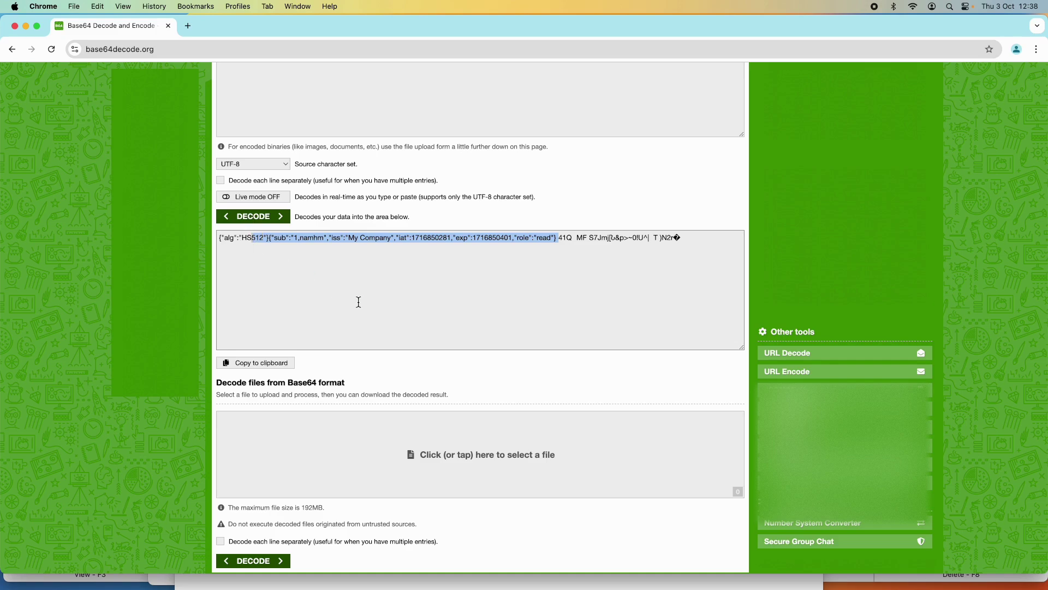
scroll(495, 358, up, 5)
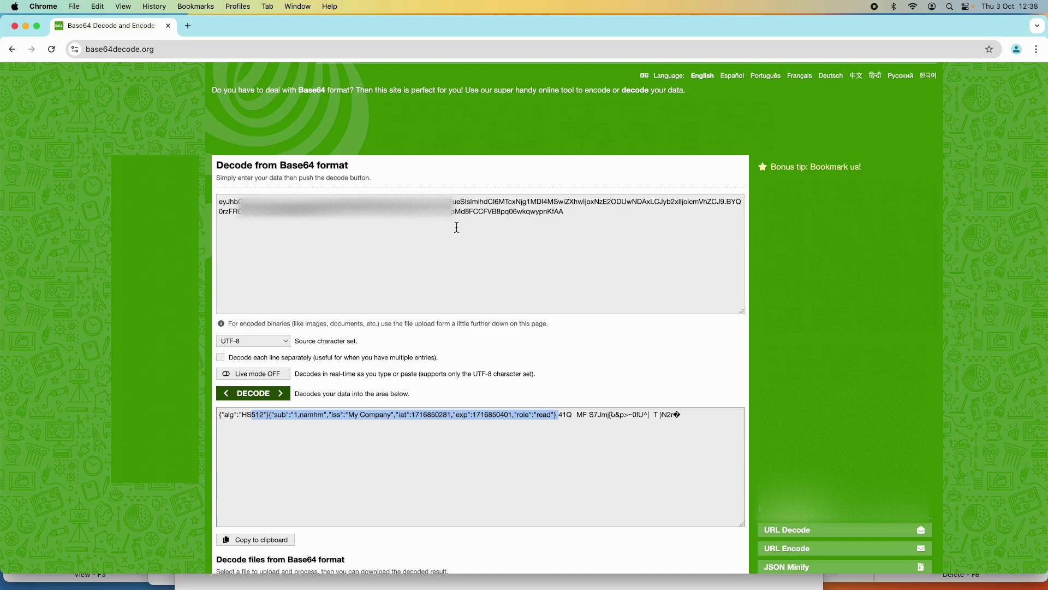
click(588, 215)
key(super+a)
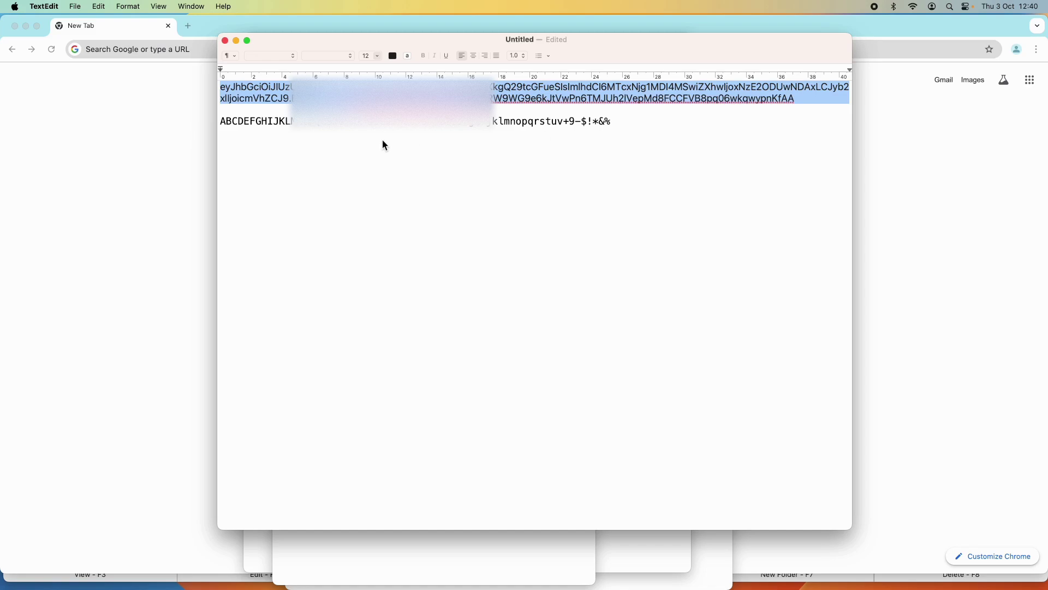
- Go to jwt.io and scroll down to the Debugger's Verify Signature section
click(169, 50)
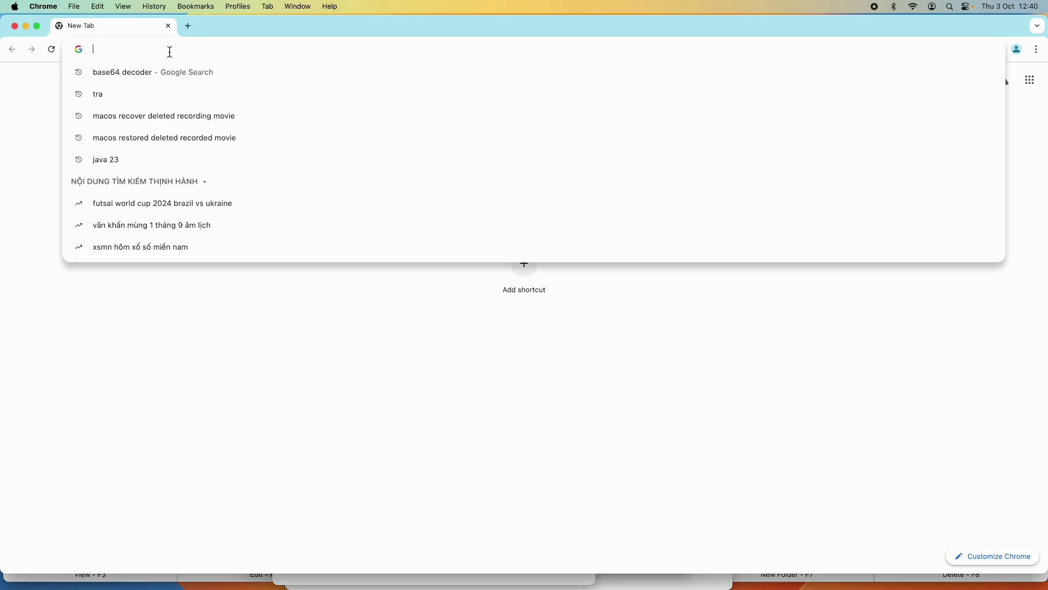
text(jwt)
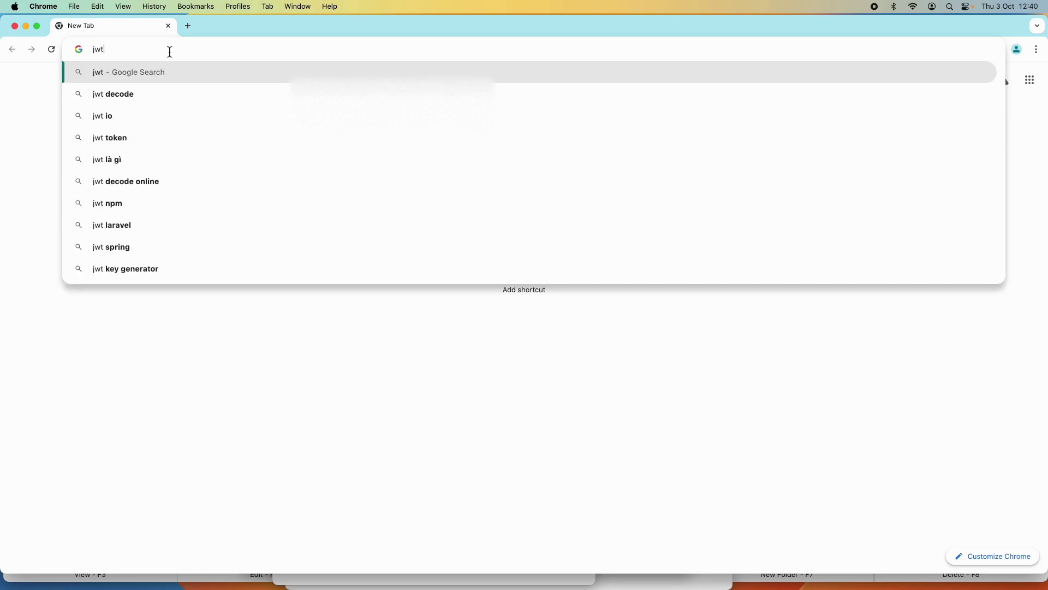
text(.io)
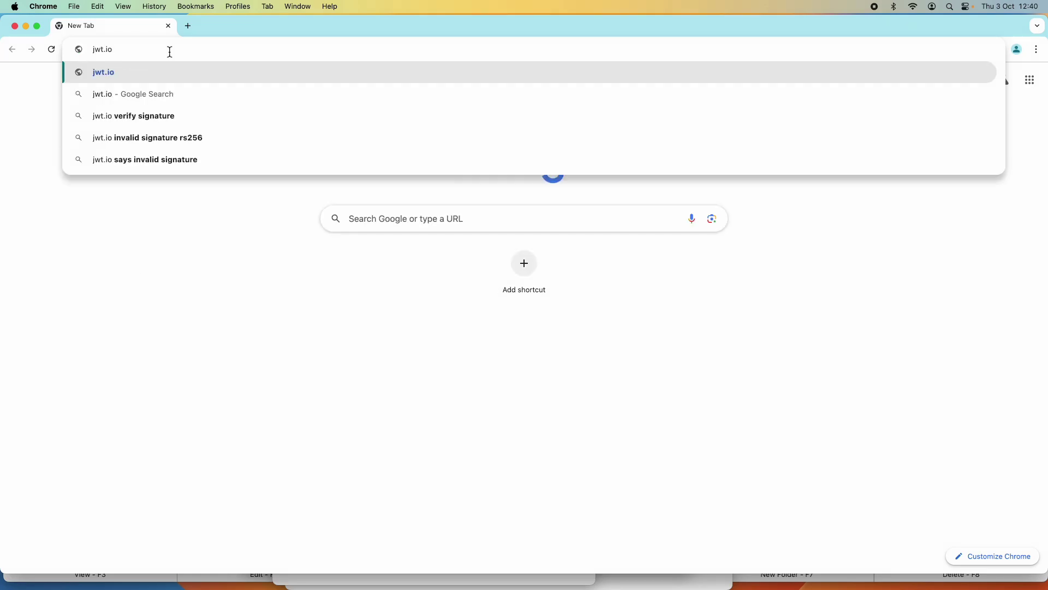
key(Return)
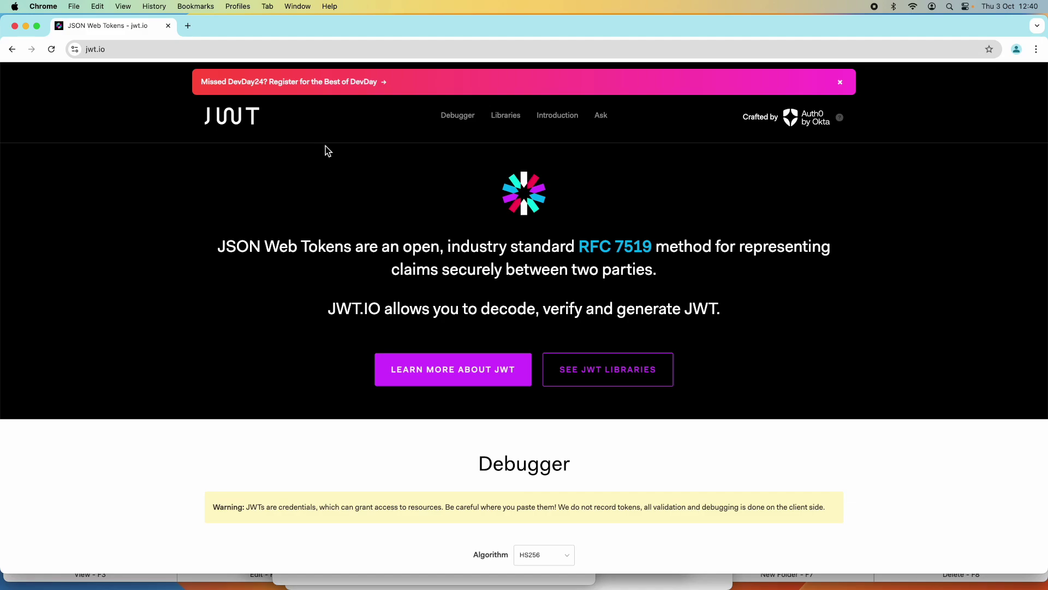
scroll(344, 168, down, 7)
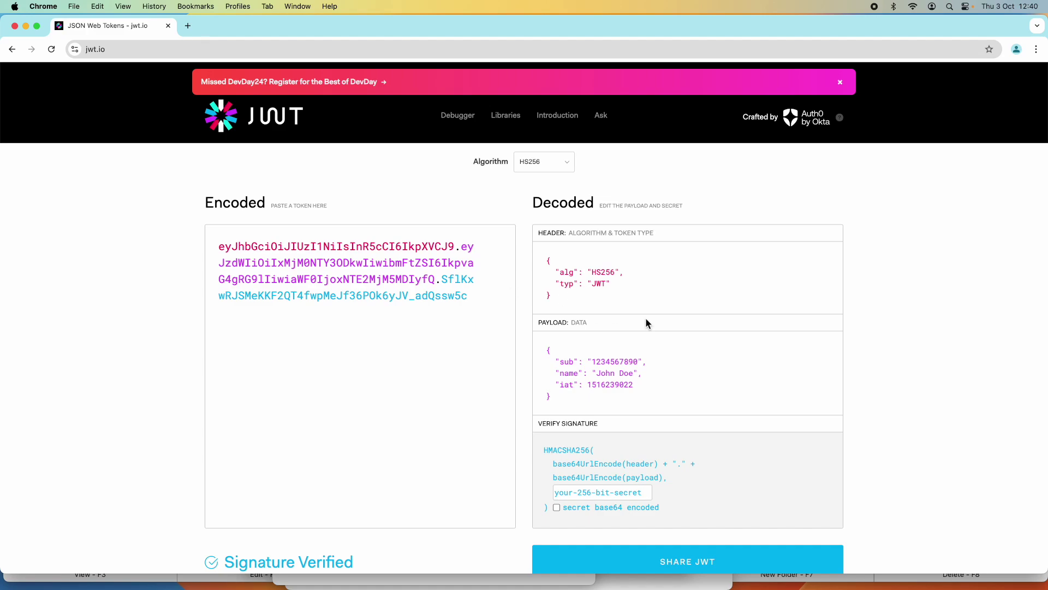
scroll(664, 322, down, 5)
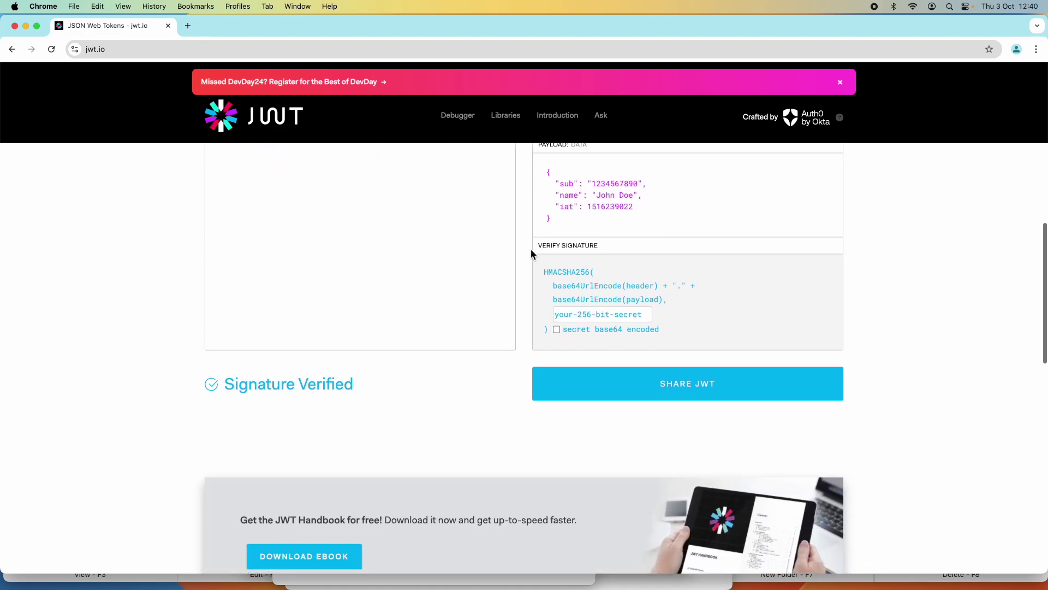
drag(539, 248, 608, 254)
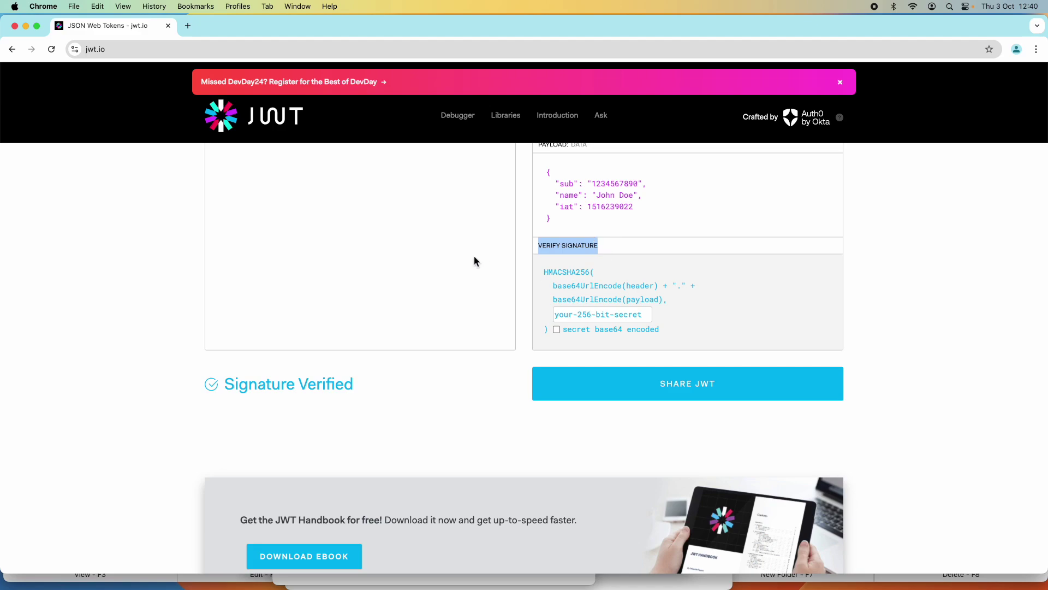
- Copy the selected token from the TextEdit note and return to the jwt.io Debugger
key(super+Tab)
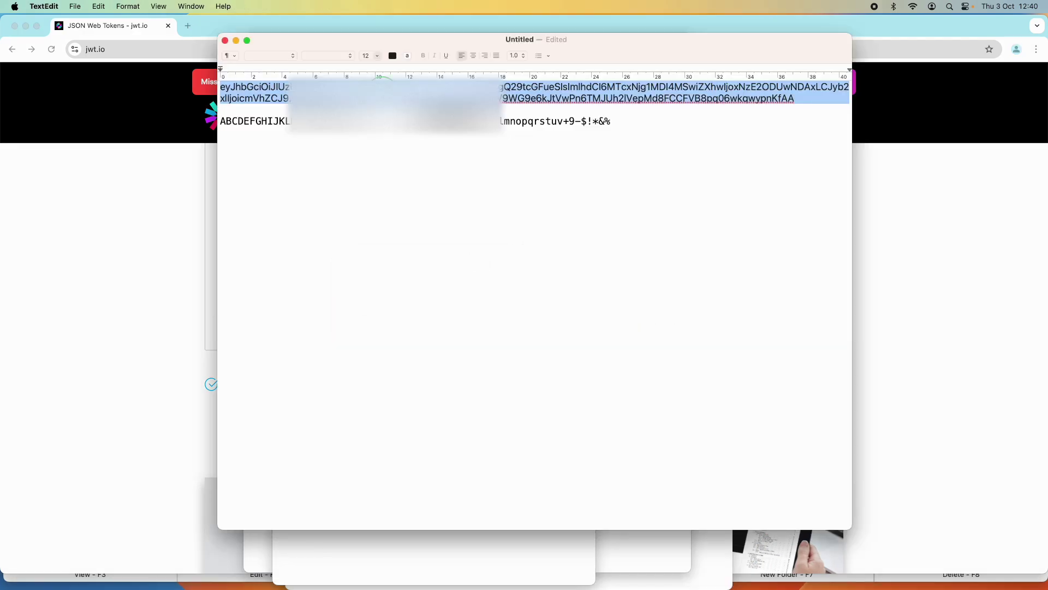
right_click(385, 89)
click(417, 160)
click(188, 247)
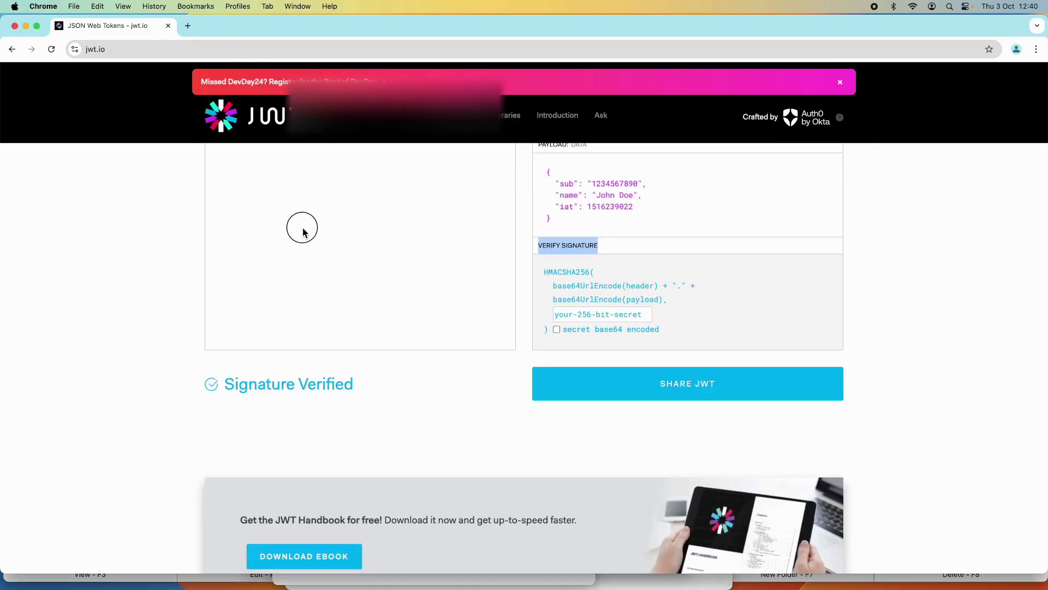
key(super+v)
scroll(343, 249, up, 10)
scroll(359, 250, down, 8)
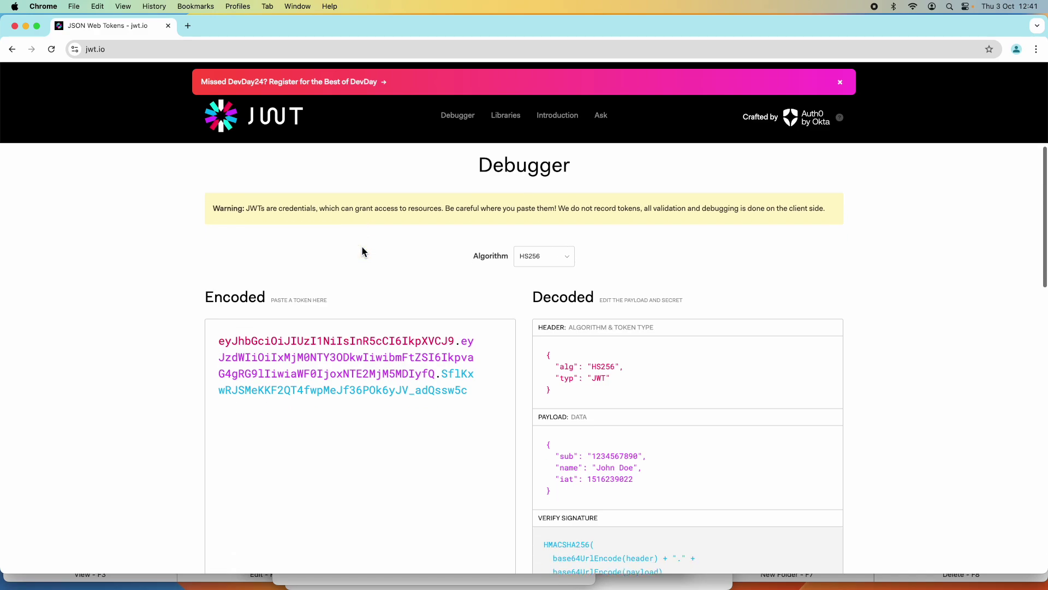
- Replace the sample token in the Encoded box with the HS512 token
drag(498, 281, 208, 222)
key(BackSpace)
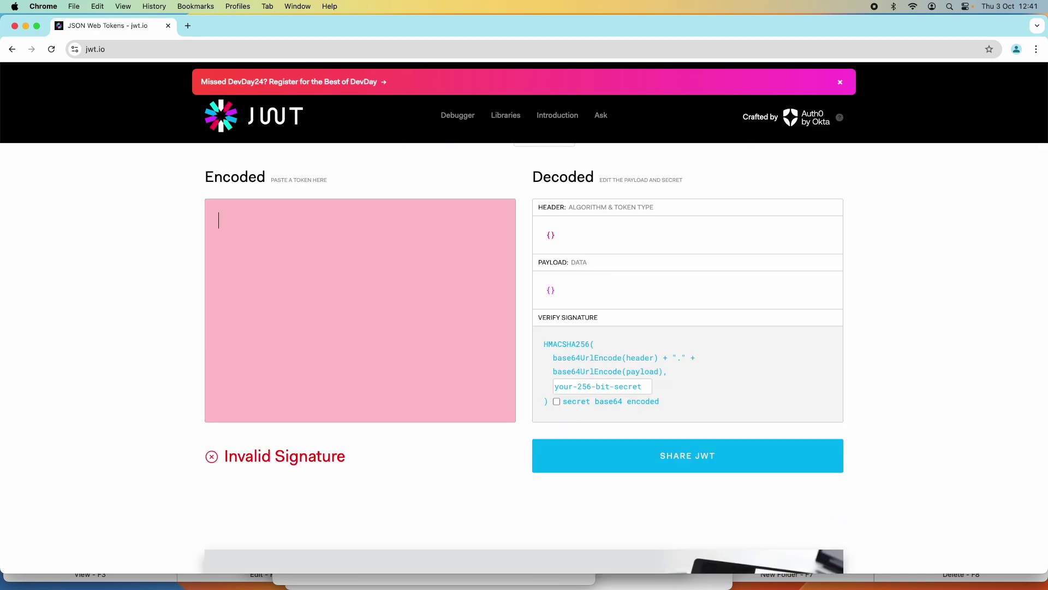
key(super+v)
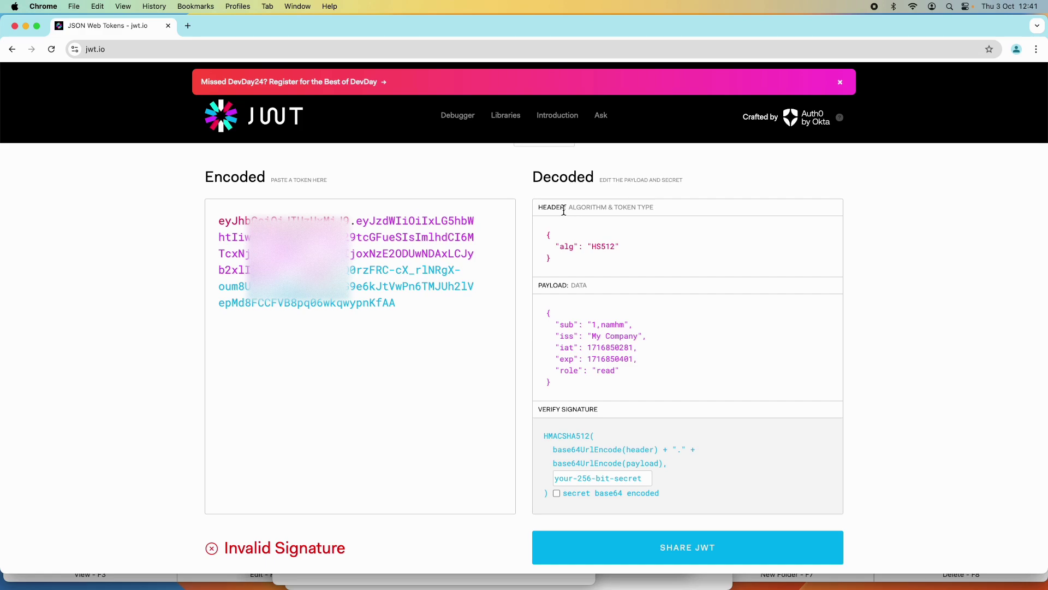
drag(540, 210, 639, 274)
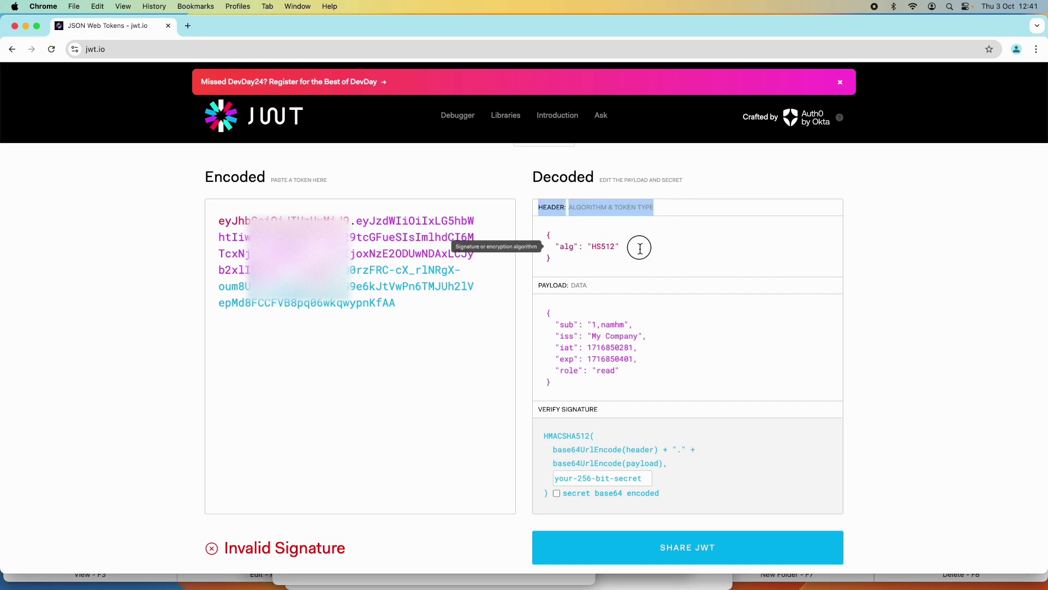
key(BackSpace)
key(super+z)
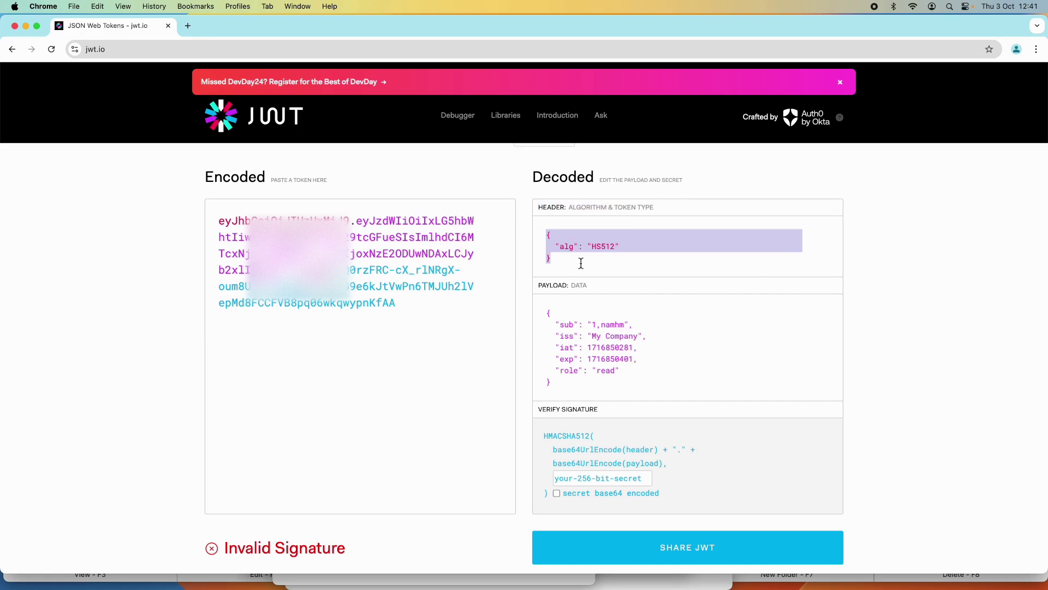
- Review the decoded HS512 claims and the Invalid Signature result
scroll(643, 309, down, 3)
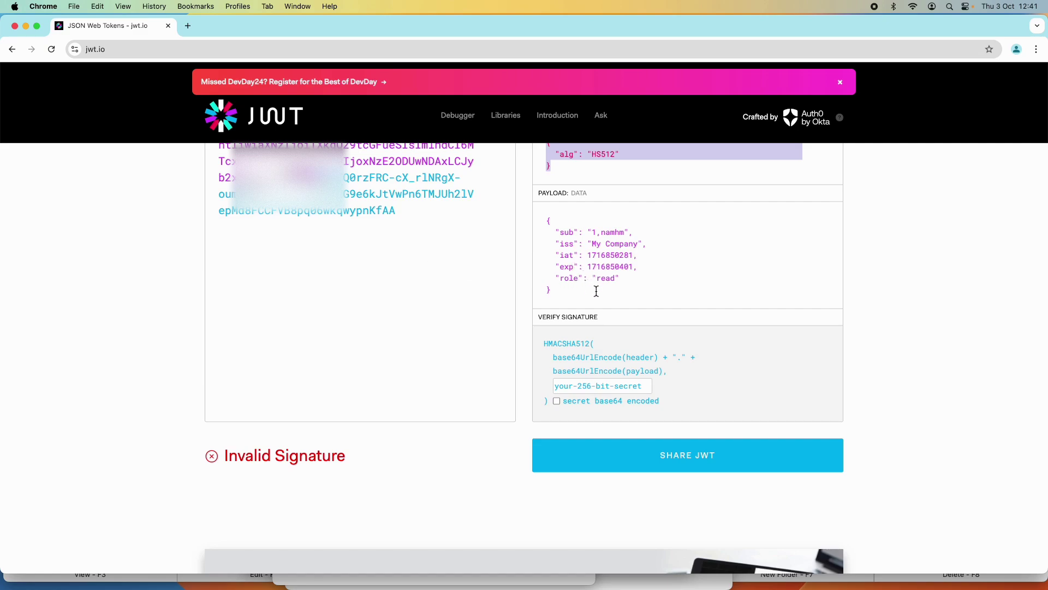
scroll(391, 378, down, 2)
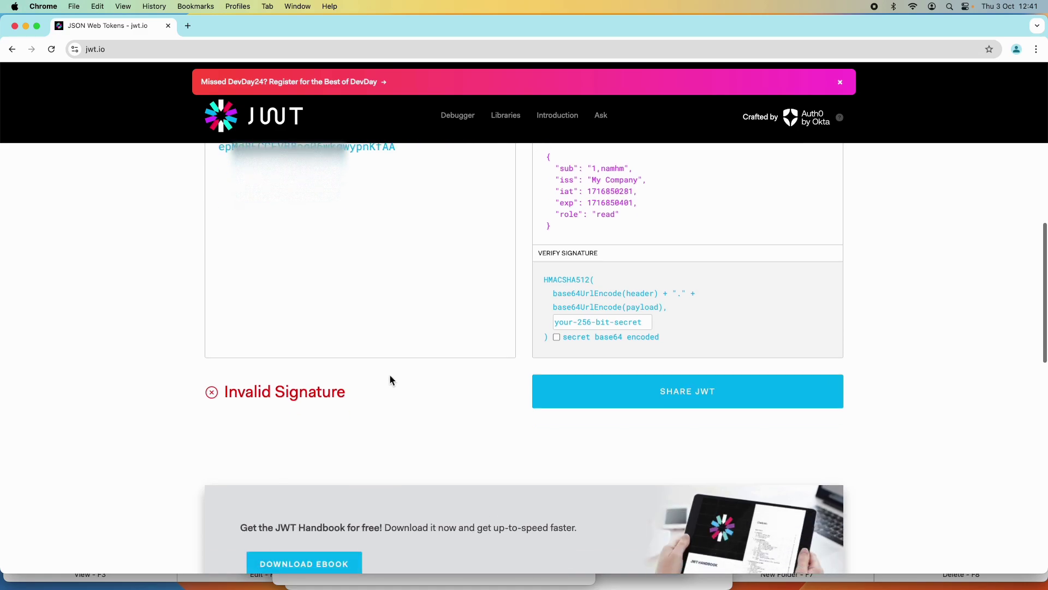
scroll(392, 378, down, 2)
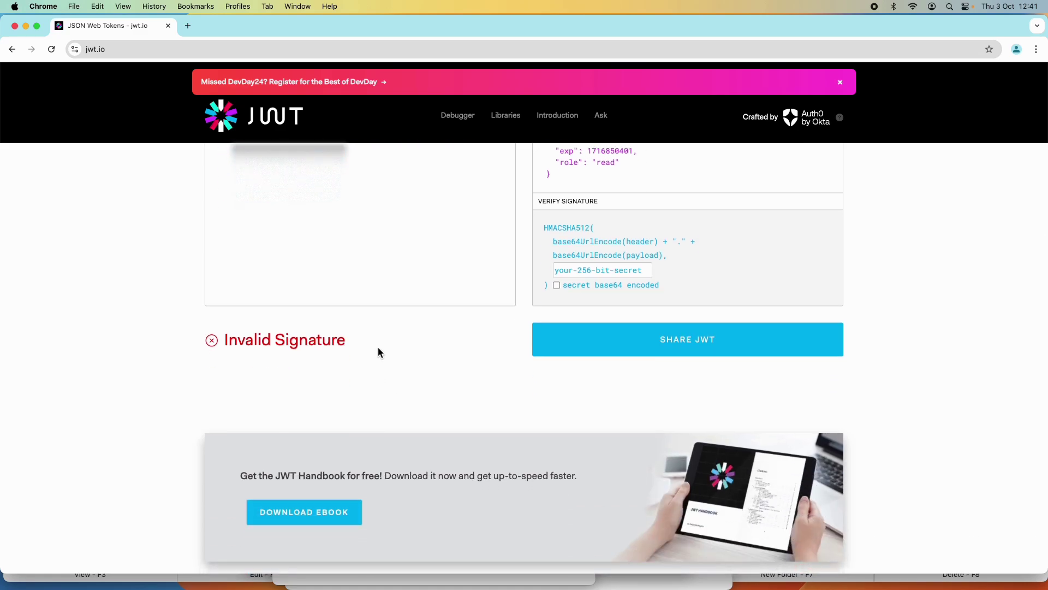
drag(379, 351, 207, 345)
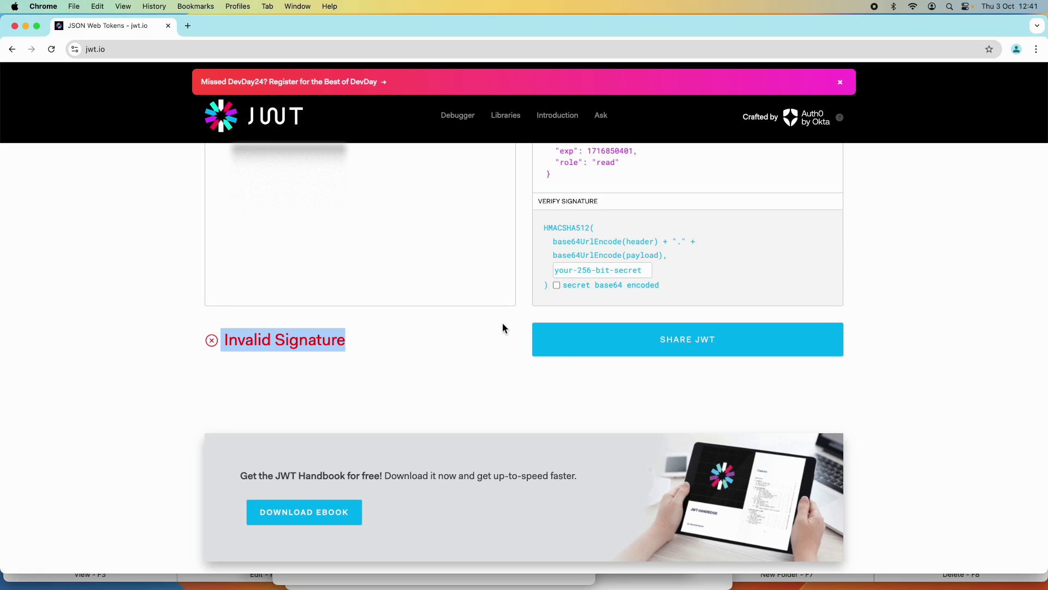
scroll(520, 332, up, 3)
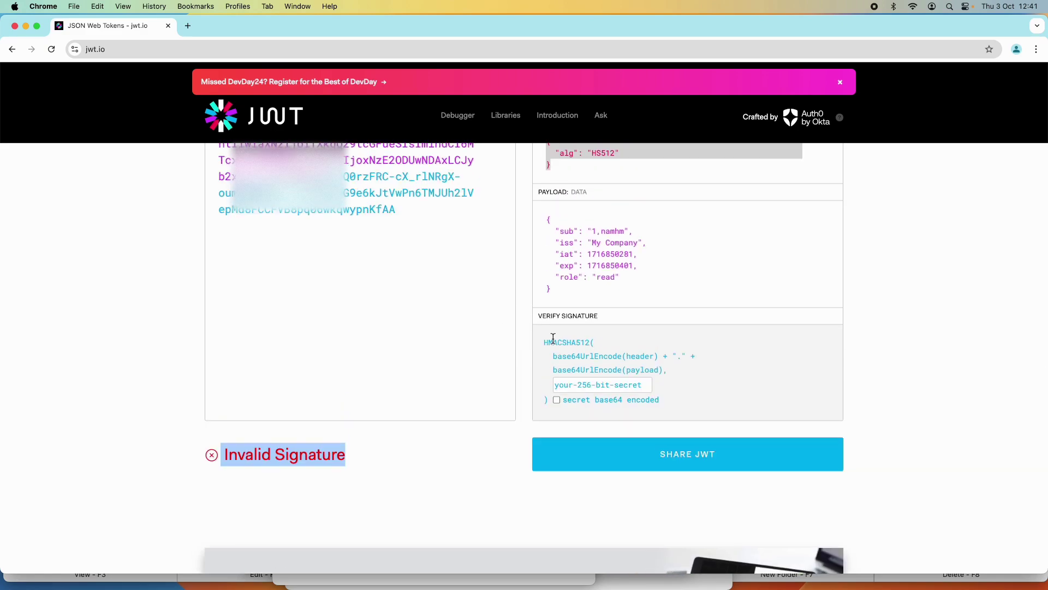
scroll(667, 353, down, 3)
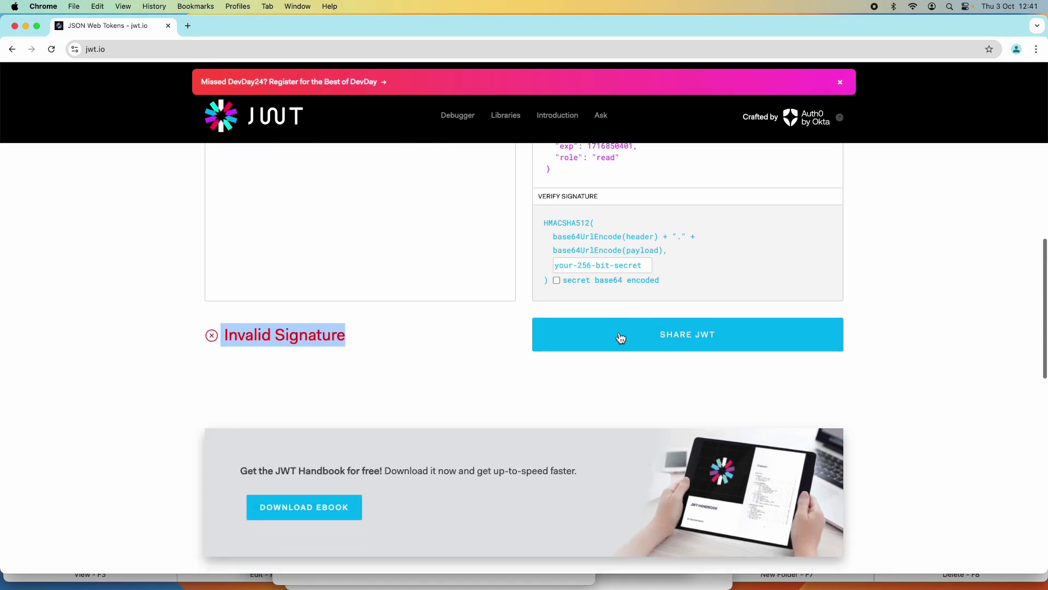
click(626, 265)
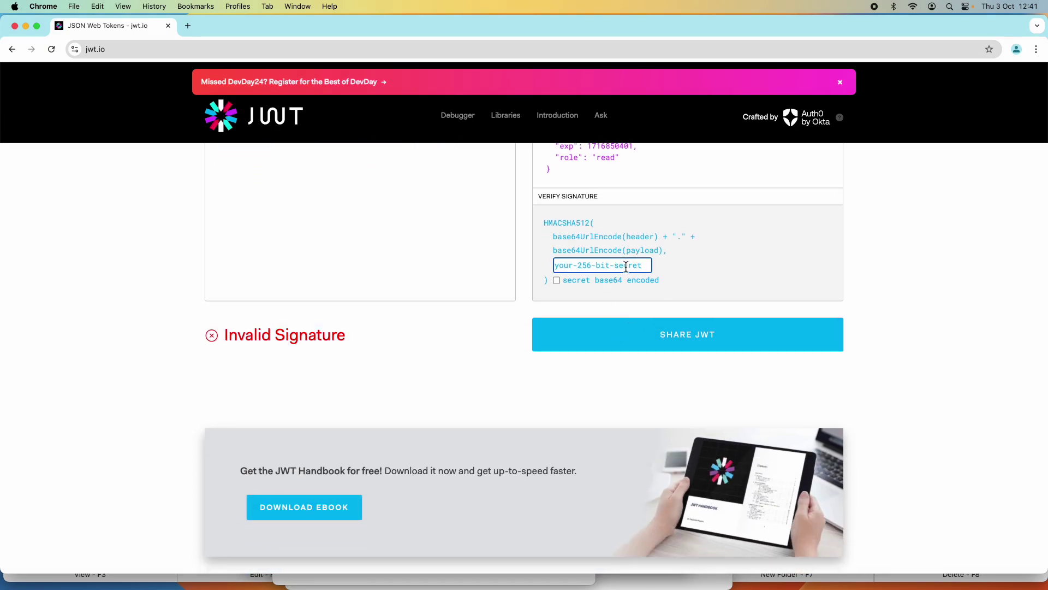
- Copy the secret line from the note and paste it into jwt.io's secret field
key(super+Tab)
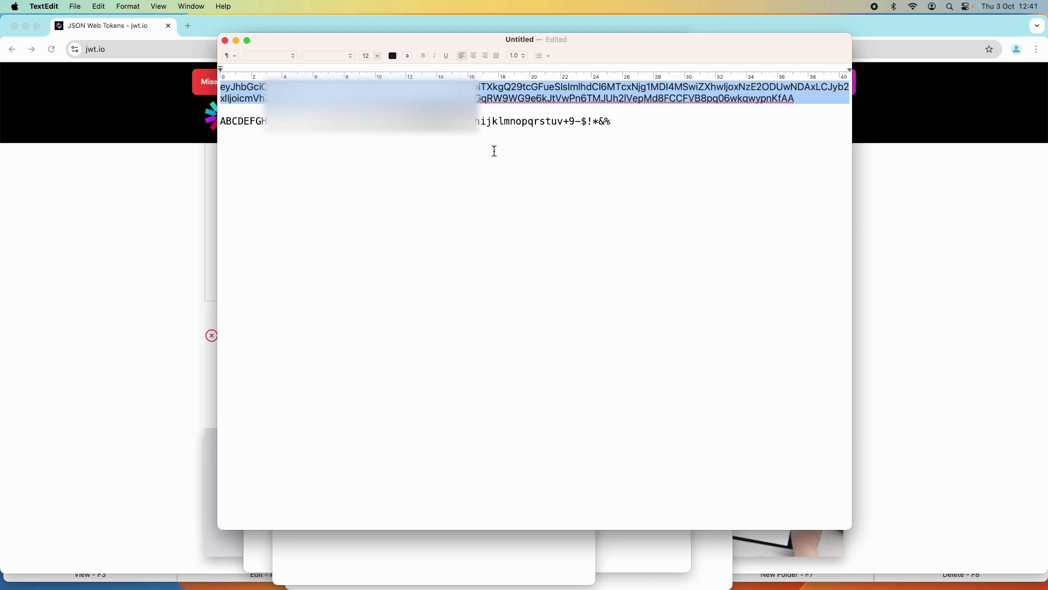
drag(618, 128, 206, 126)
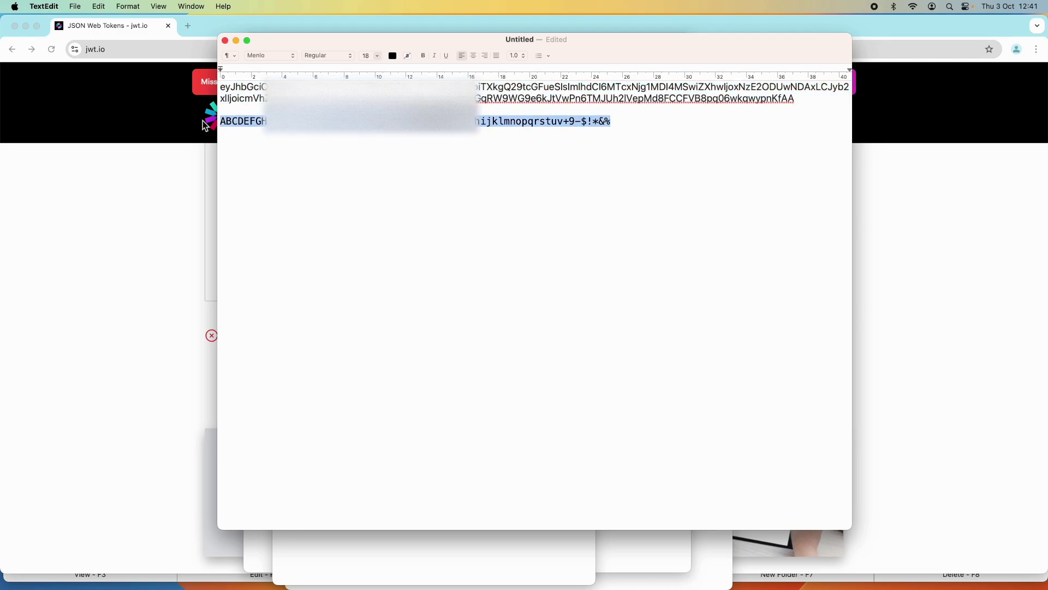
key(super+Tab)
click(584, 267)
right_click(584, 267)
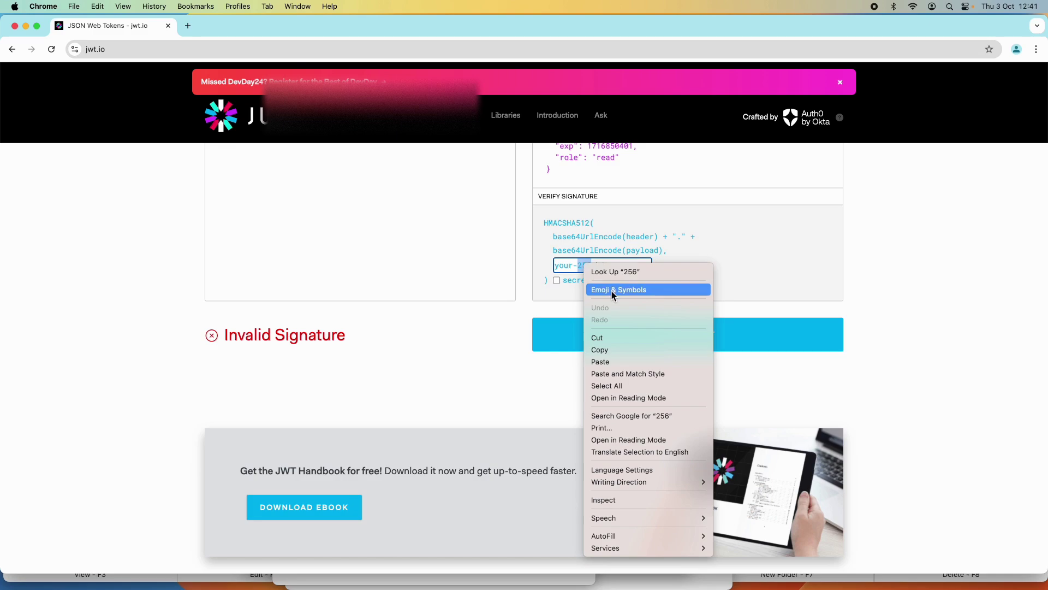
click(615, 359)
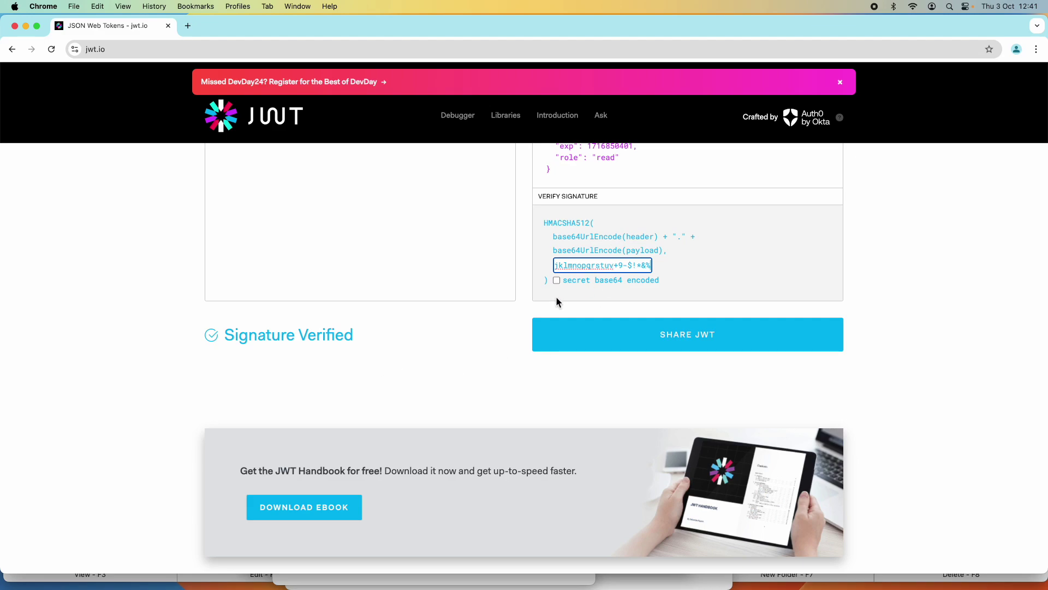
drag(367, 337, 169, 335)
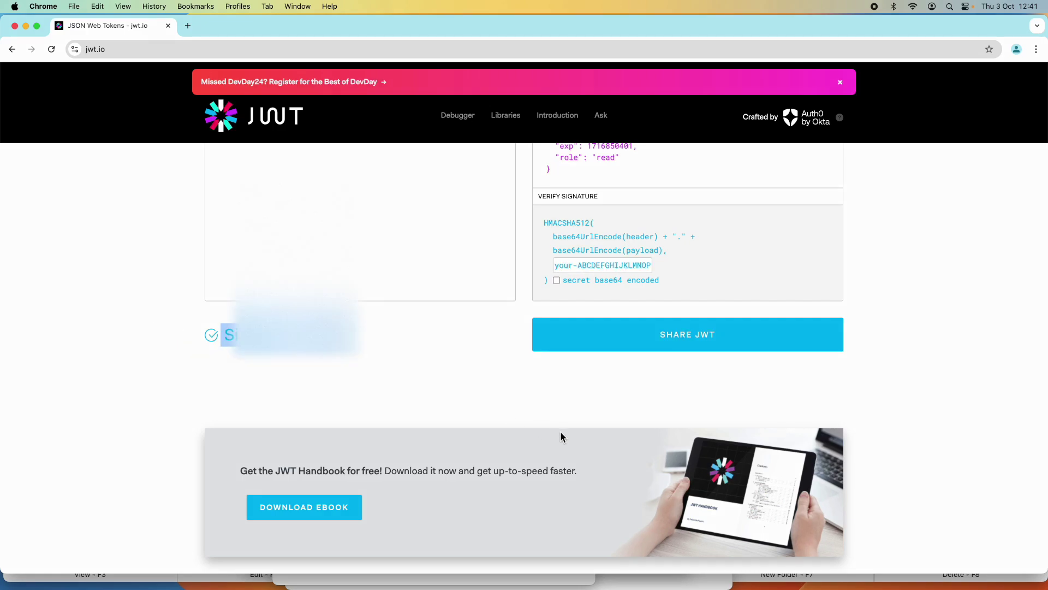
- Scroll through the verified HS512 token's header, payload and signature panels
scroll(481, 424, up, 5)
scroll(480, 424, up, 2)
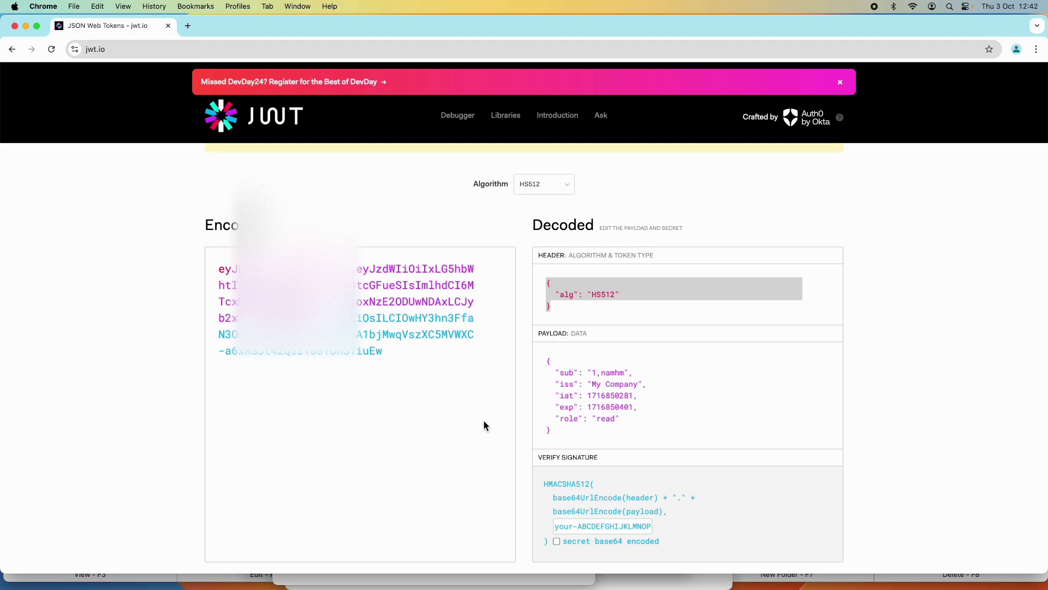
scroll(481, 425, down, 2)
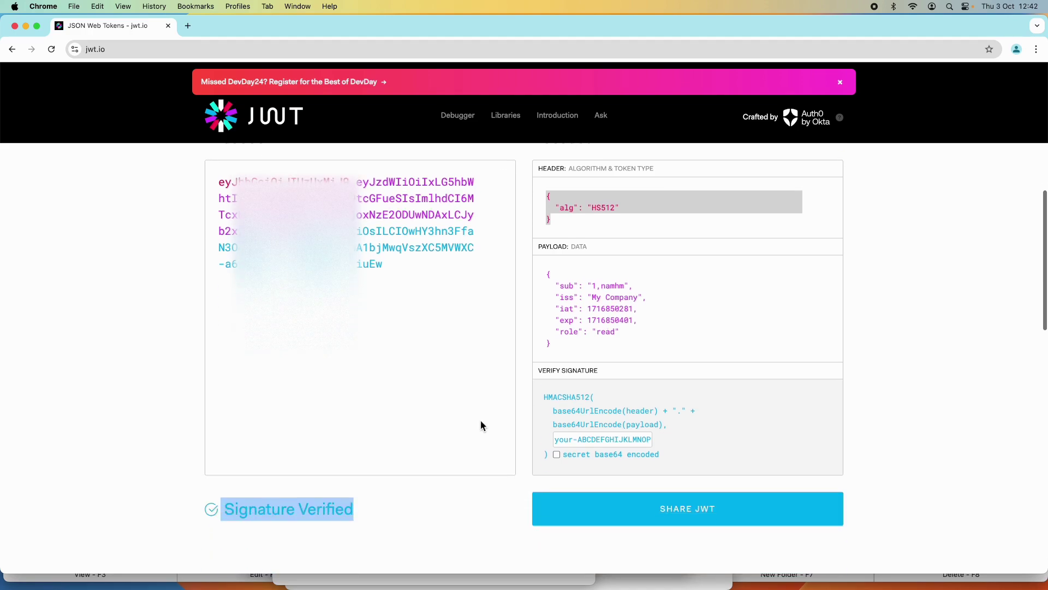
mouse_move(615, 325)
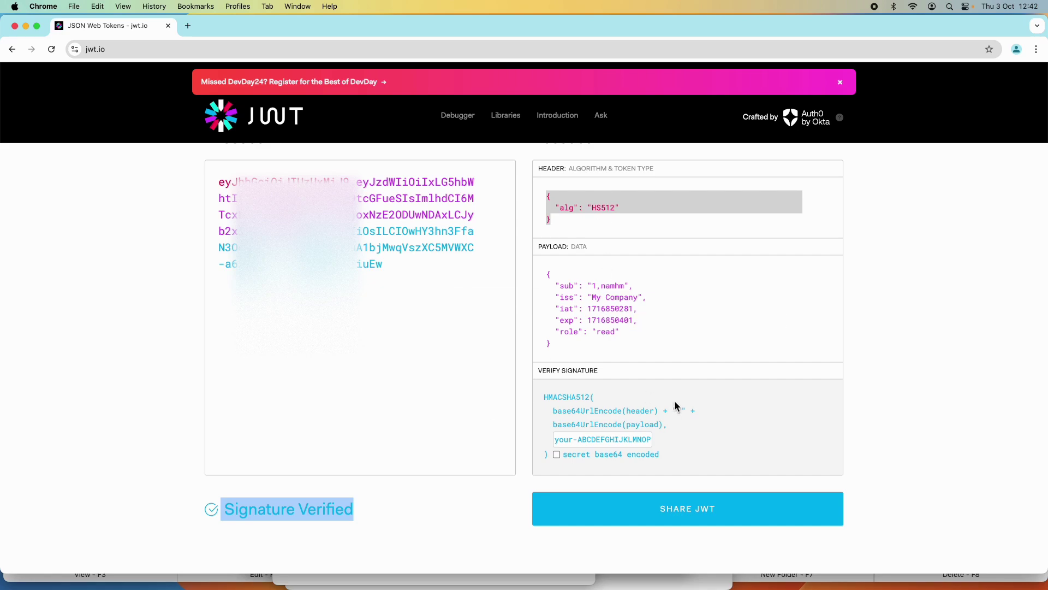
scroll(674, 405, down, 3)
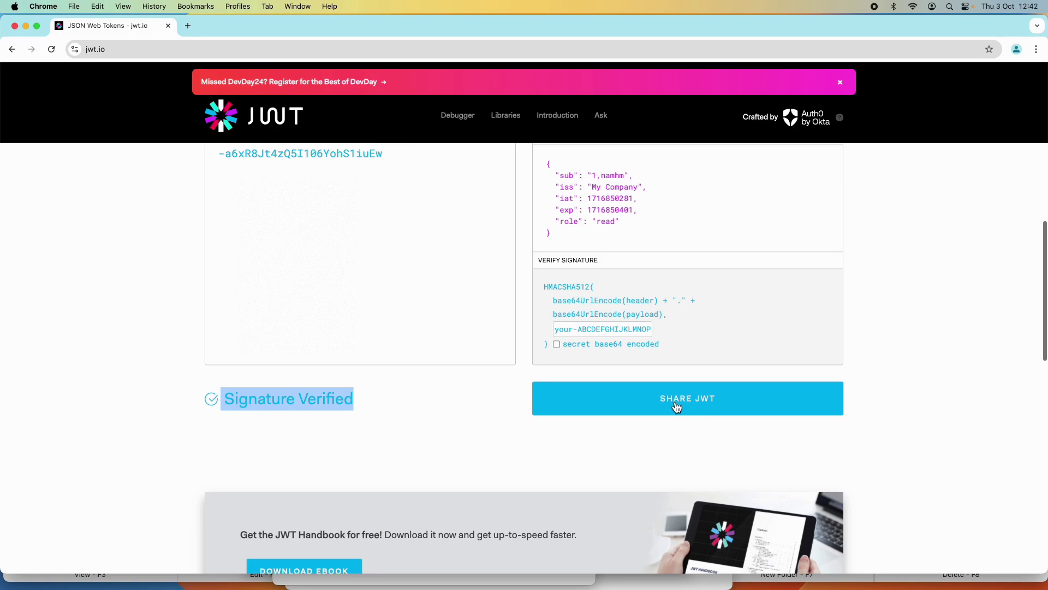
scroll(552, 367, up, 10)
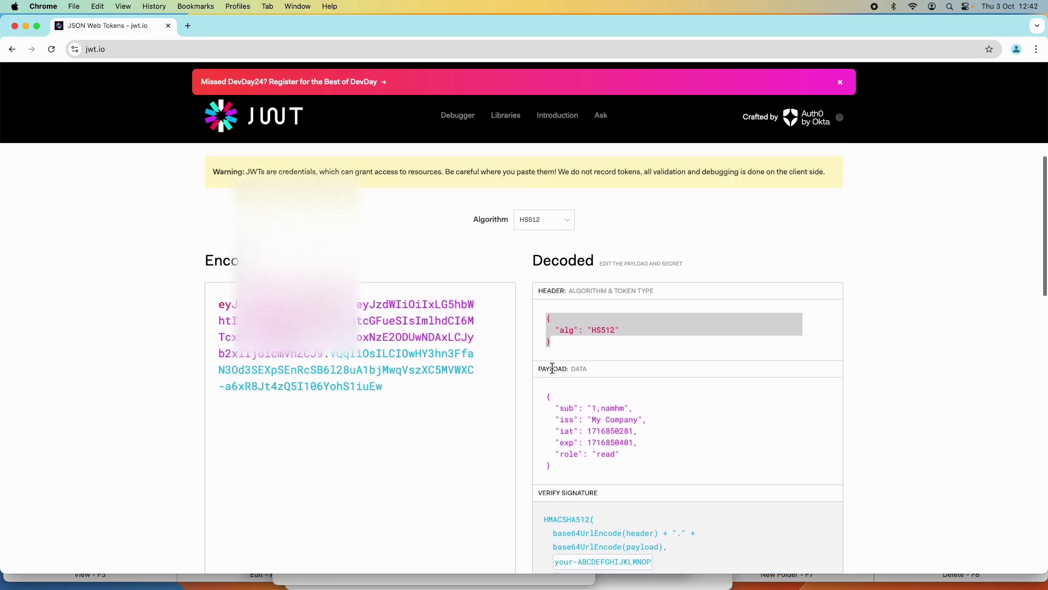
scroll(552, 368, down, 5)
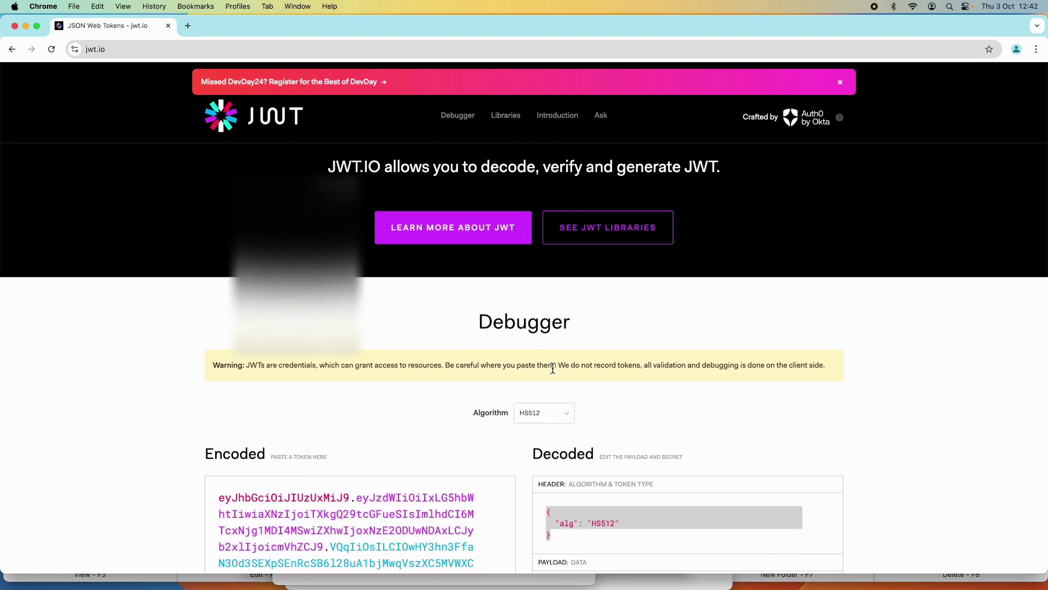
scroll(554, 369, down, 2)
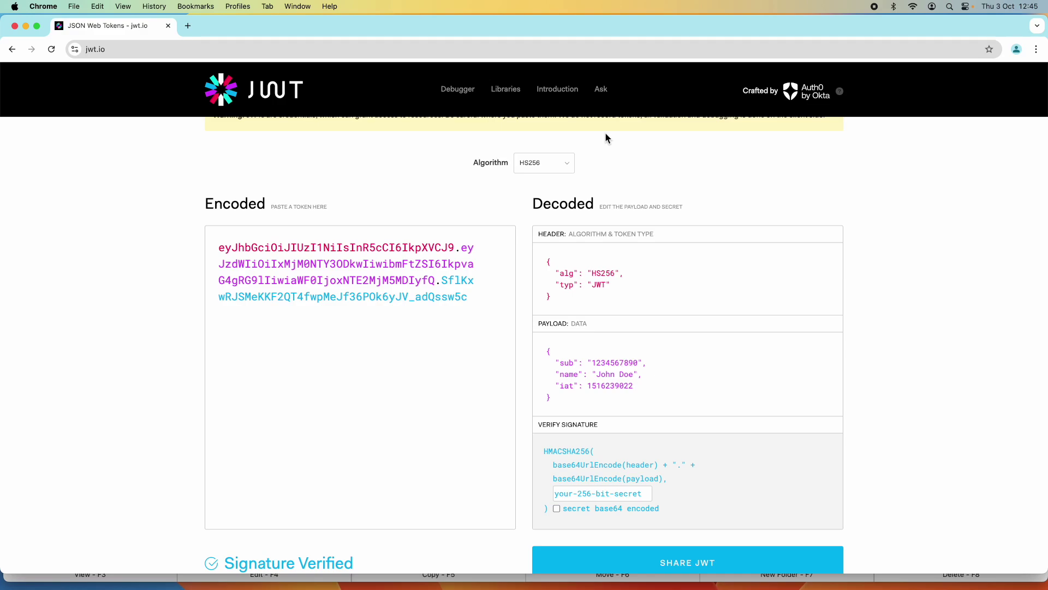
- Select the whole access token in Access token.txt after glancing at the key files
key(super+Tab)
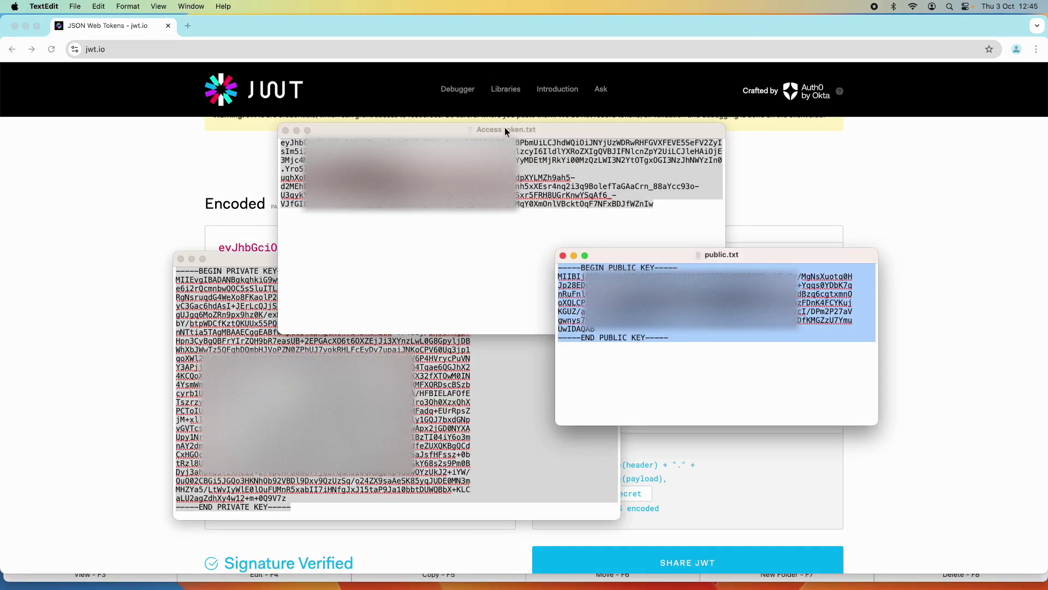
click(507, 132)
click(661, 208)
drag(661, 208, 339, 136)
click(241, 255)
key(super+grave)
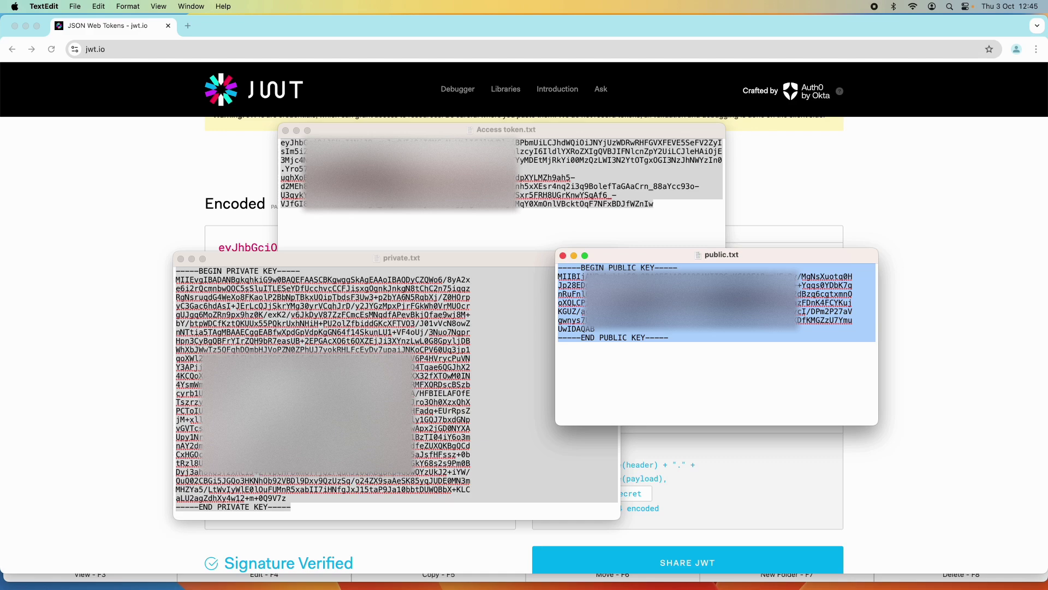
key(super+grave)
drag(660, 208, 261, 144)
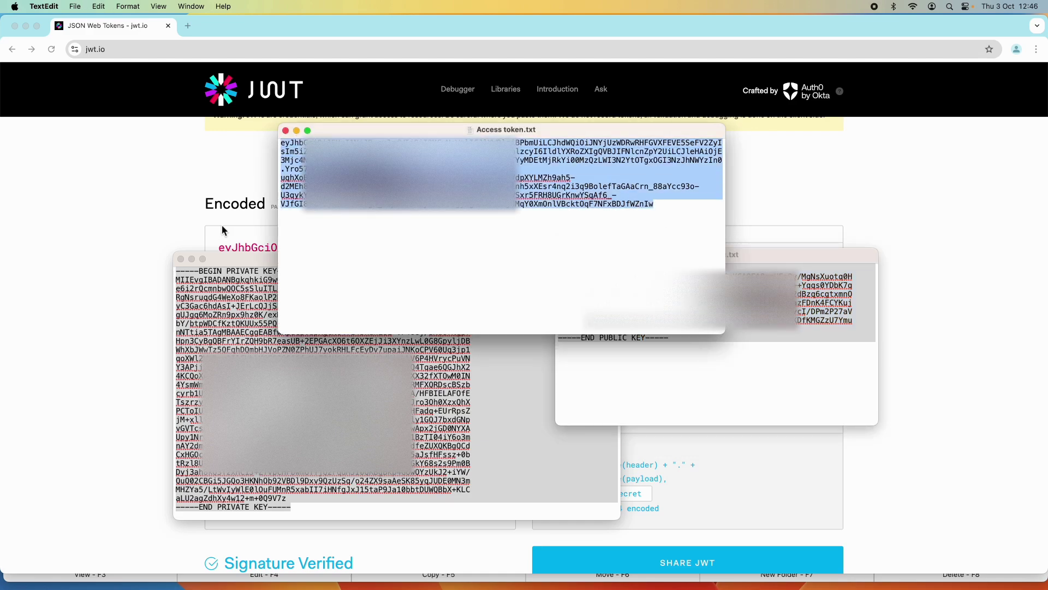
click(249, 250)
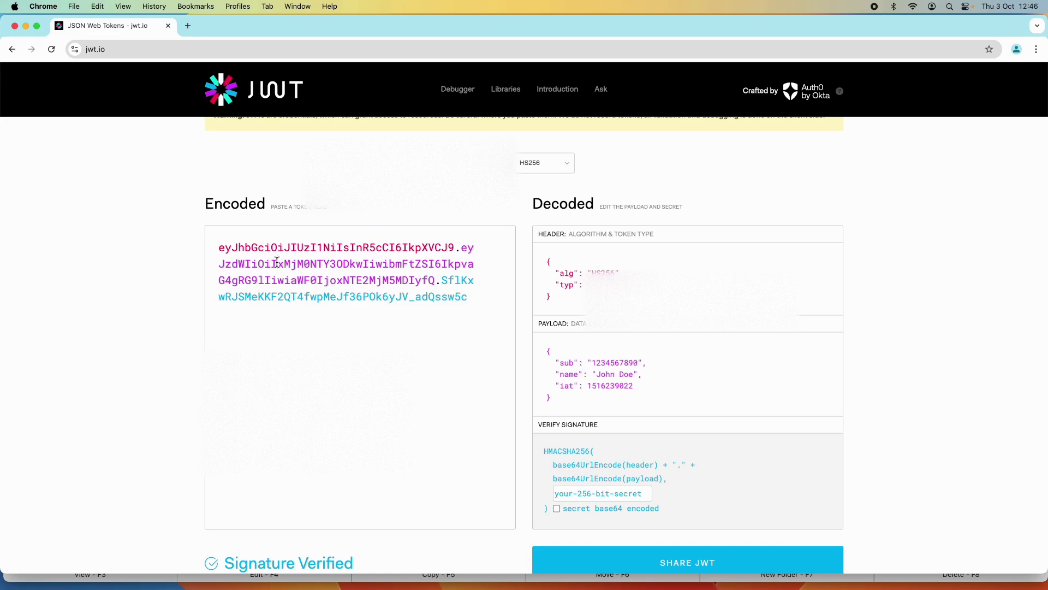
- Replace the encoded token with the RS256 access token and check its decoded header
key(super+a)
key(BackSpace)
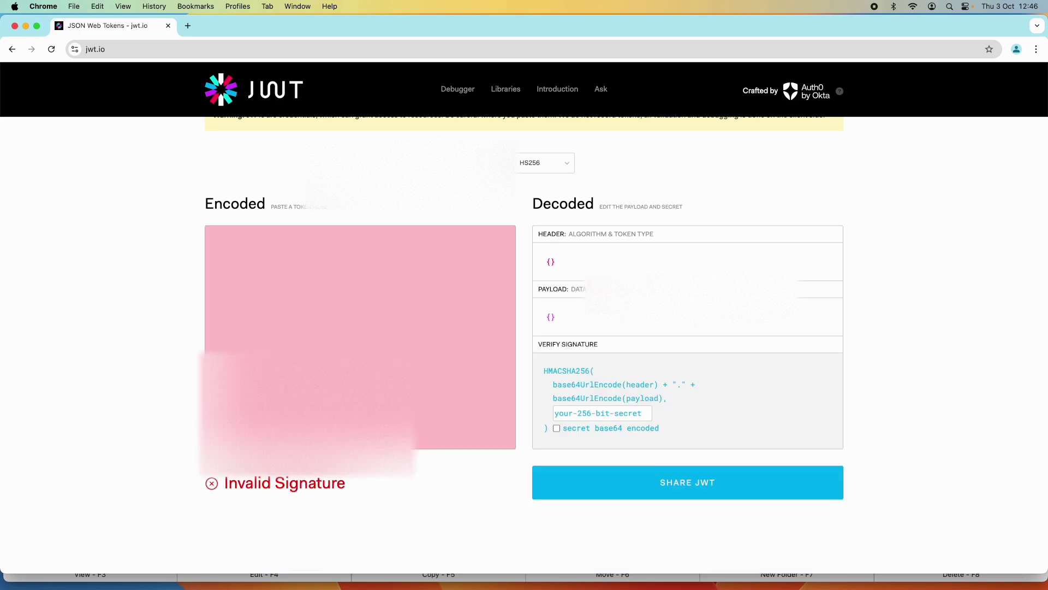
key(super+v)
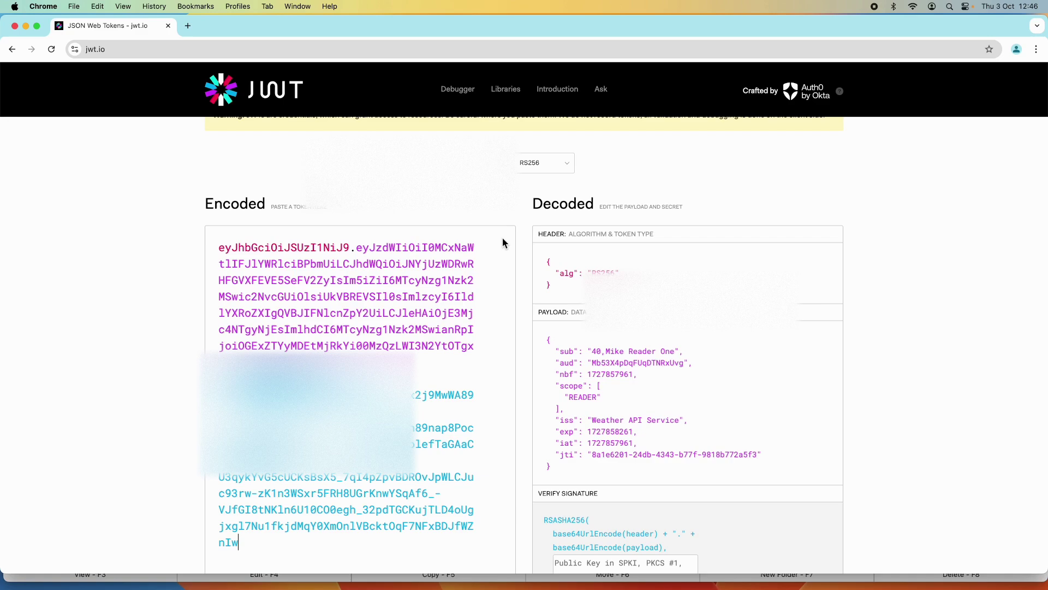
scroll(944, 282, down, 3)
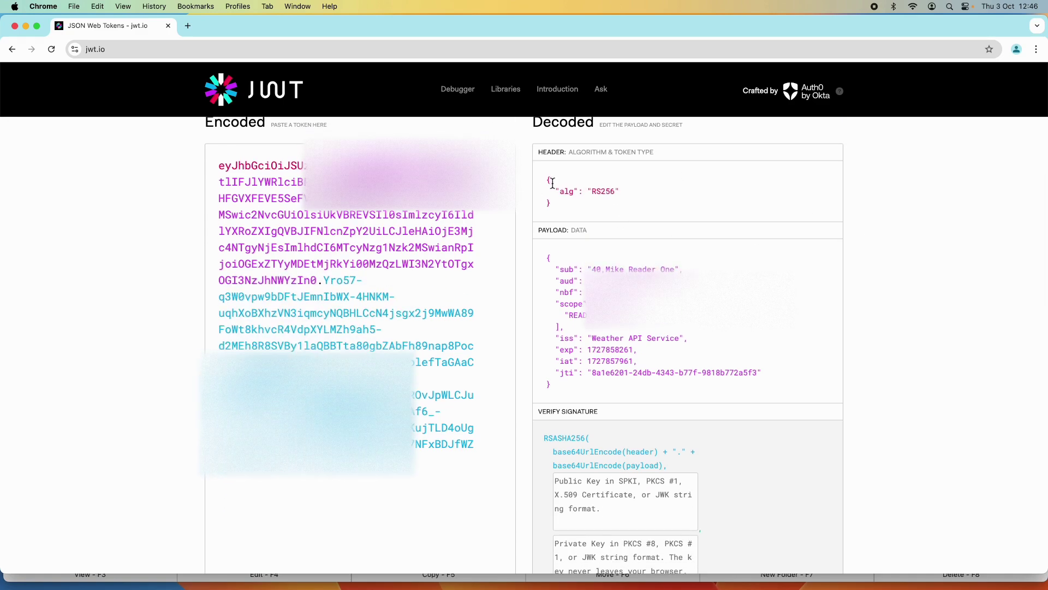
drag(540, 179, 633, 196)
key(BackSpace)
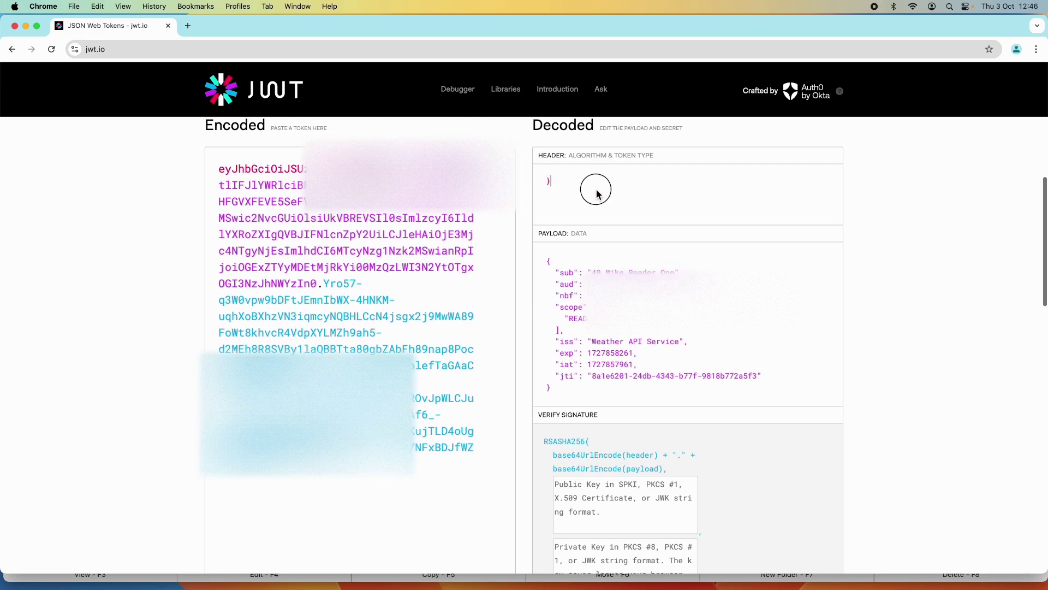
key(super+z)
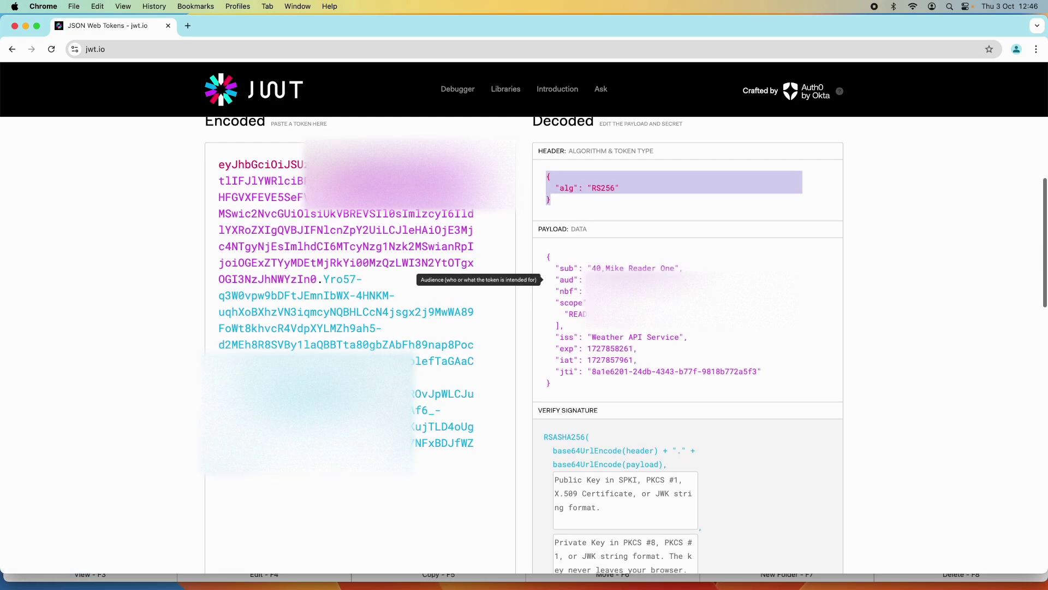
- Review the Invalid Signature result and the empty public and private key fields
scroll(596, 268, down, 1)
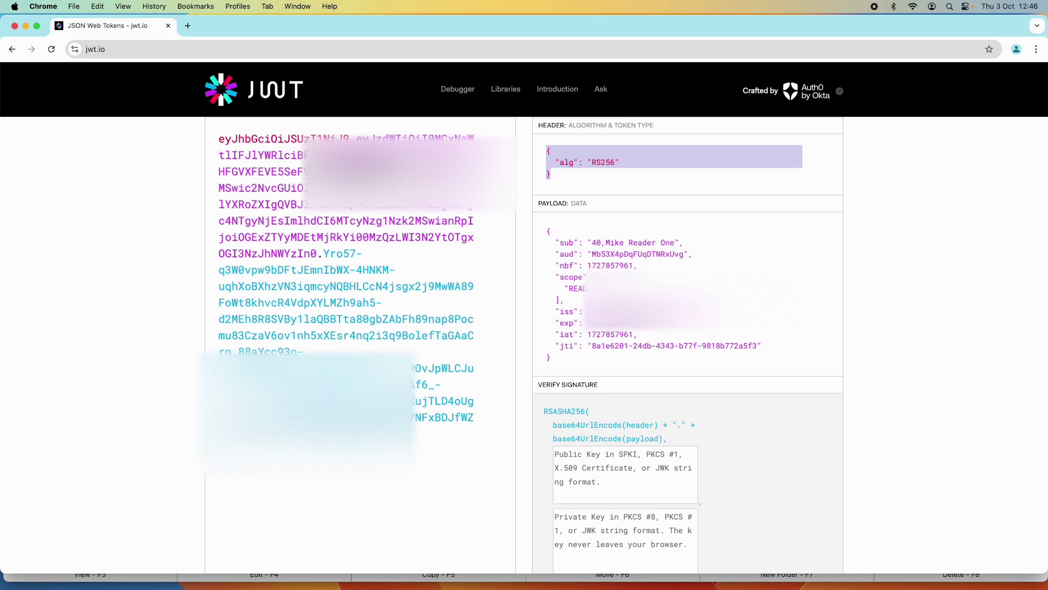
scroll(637, 351, down, 2)
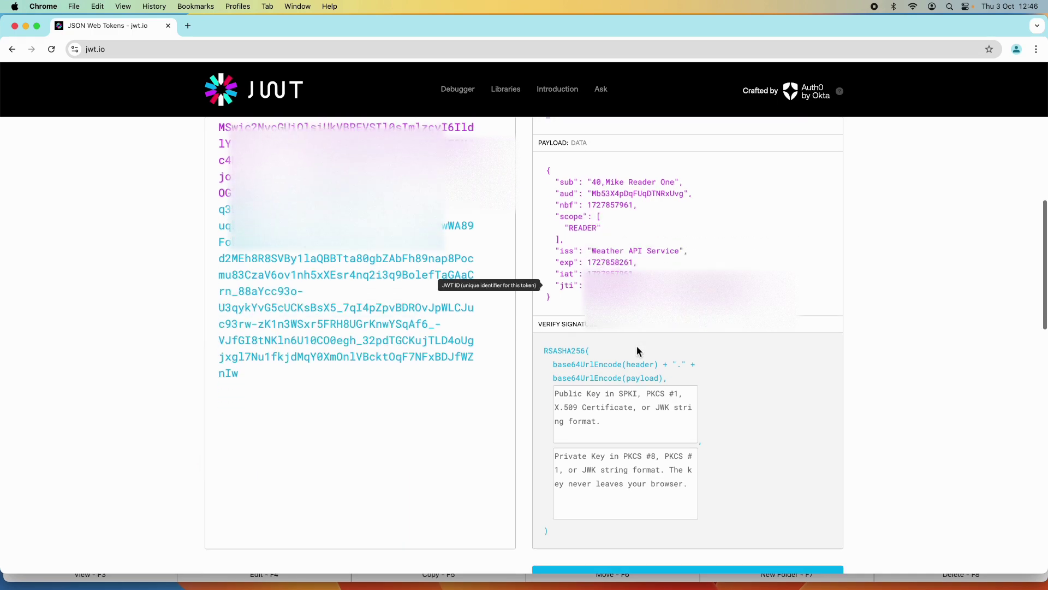
scroll(637, 351, down, 5)
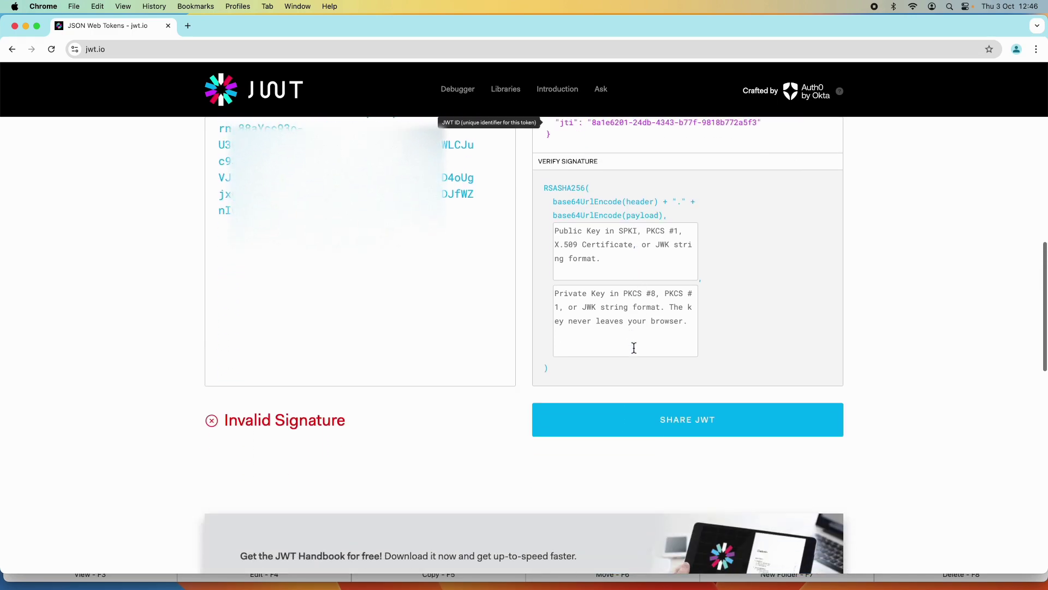
scroll(633, 348, down, 1)
drag(388, 398, 117, 388)
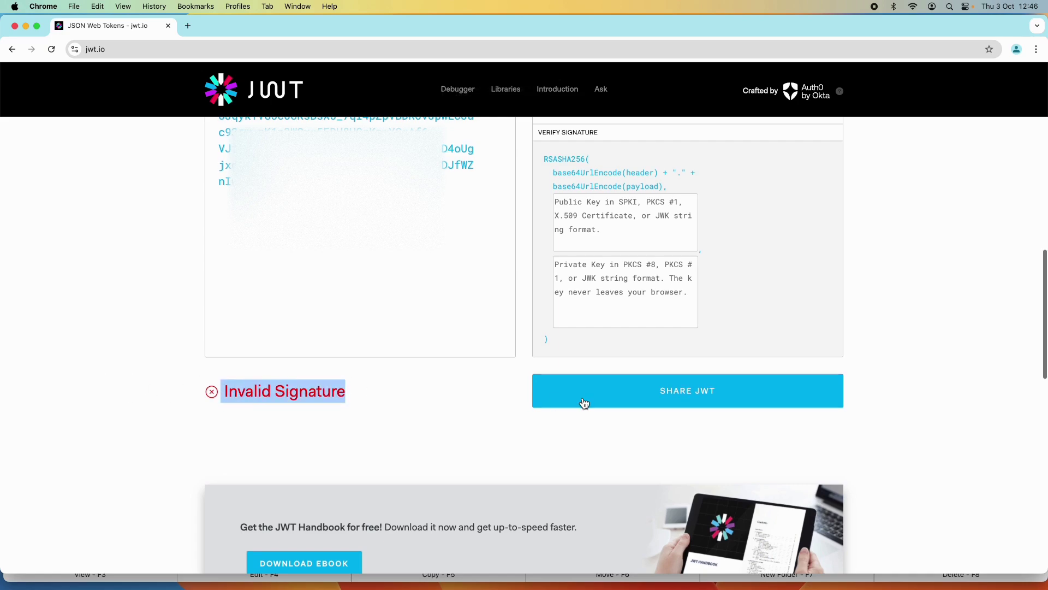
scroll(583, 402, up, 3)
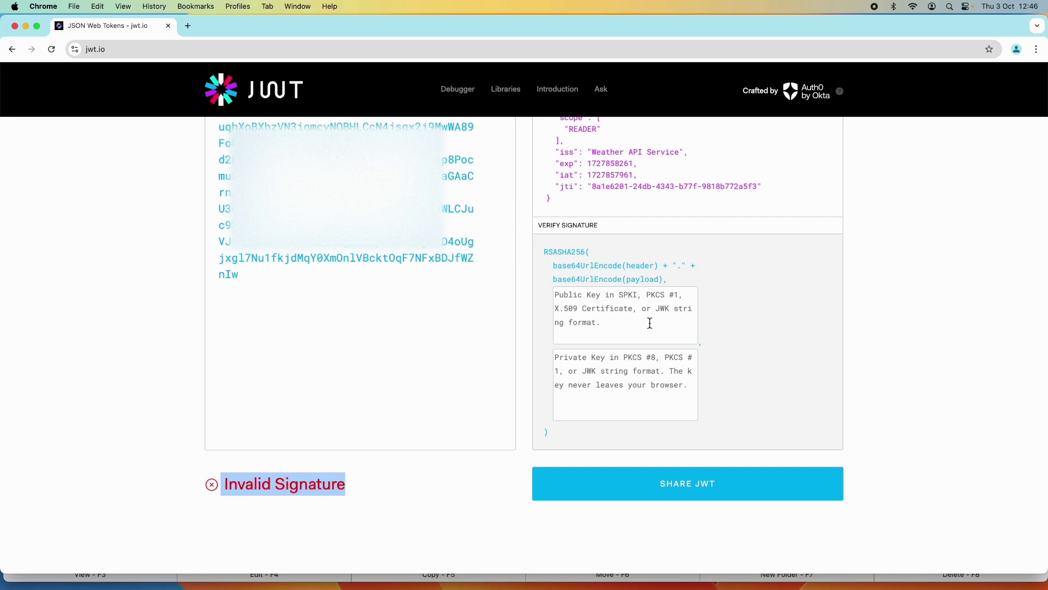
click(593, 307)
click(608, 361)
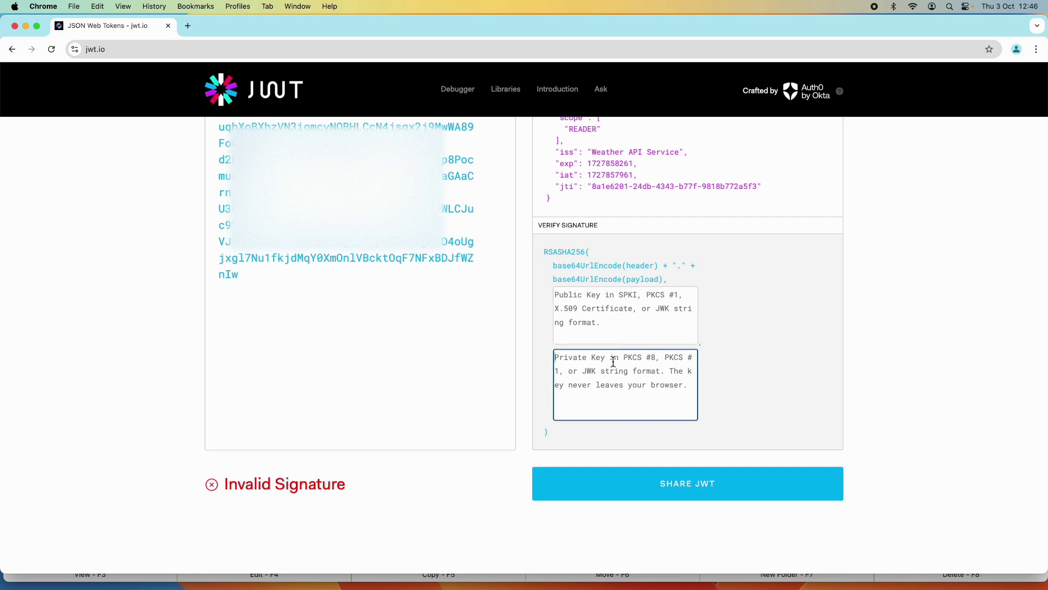
click(605, 314)
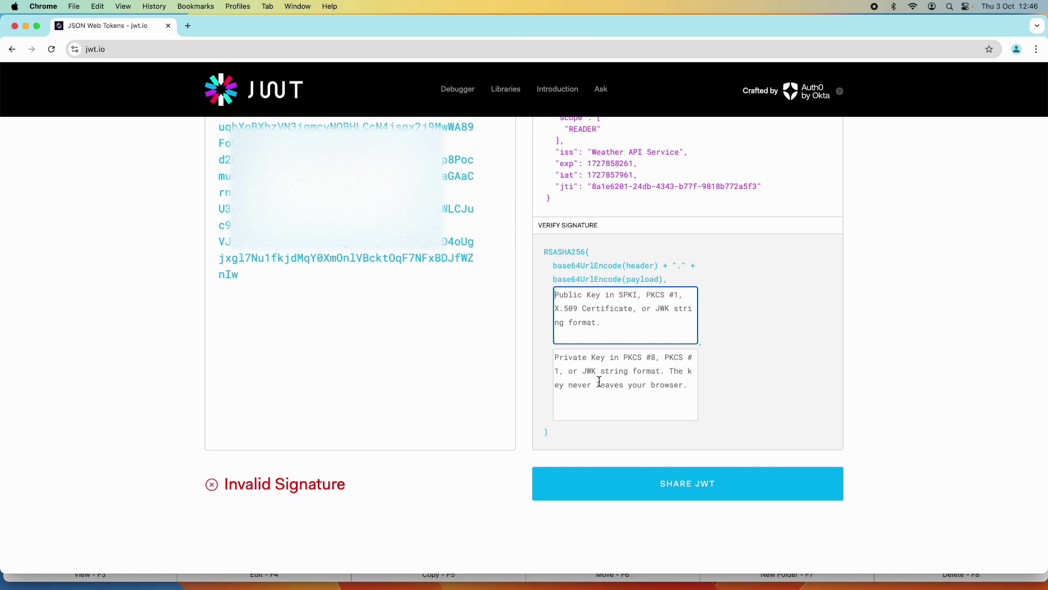
- Copy the BEGIN-to-END public key from public.txt into jwt.io's public key field
key(super+Tab)
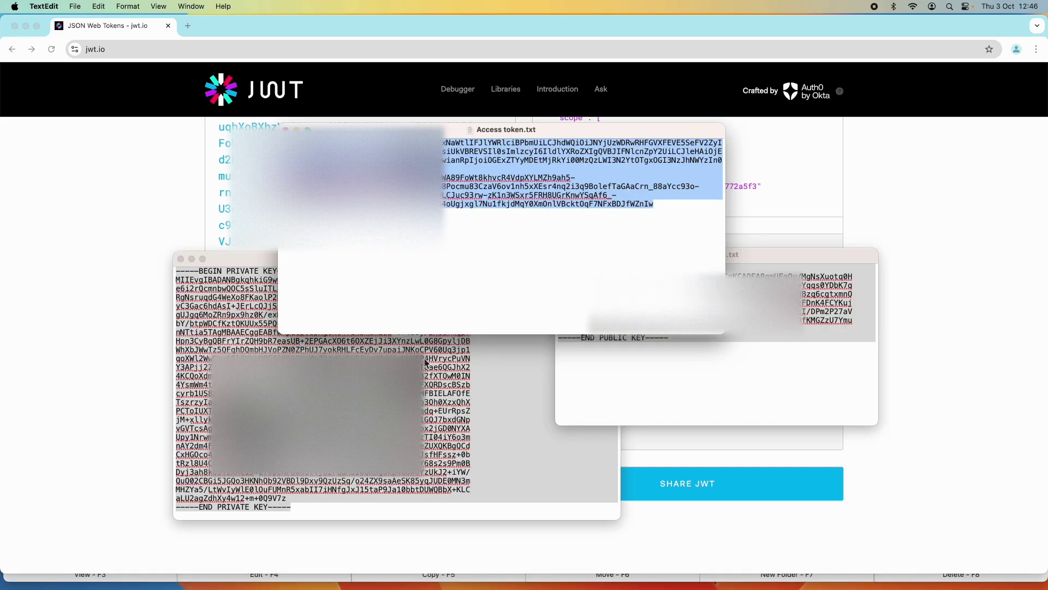
click(633, 359)
click(685, 342)
drag(692, 342, 538, 266)
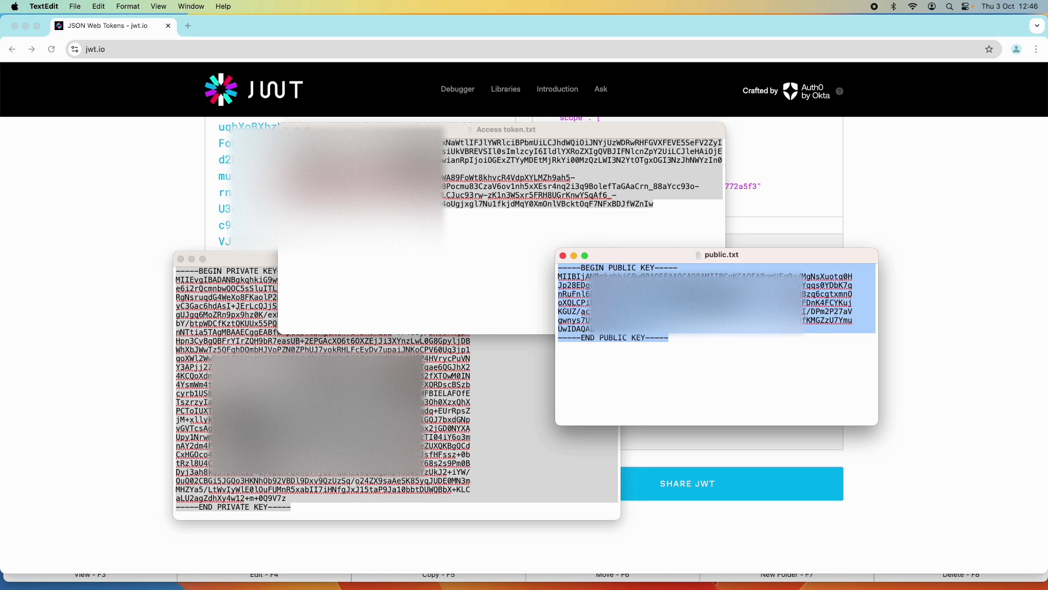
click(698, 336)
drag(699, 338, 546, 266)
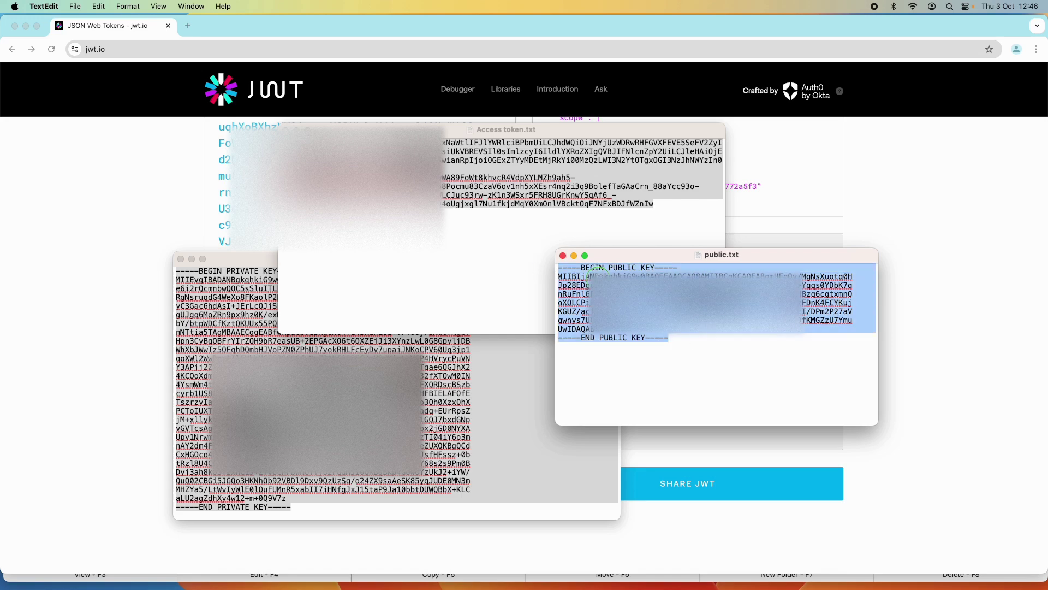
right_click(594, 275)
click(636, 342)
click(710, 450)
right_click(620, 330)
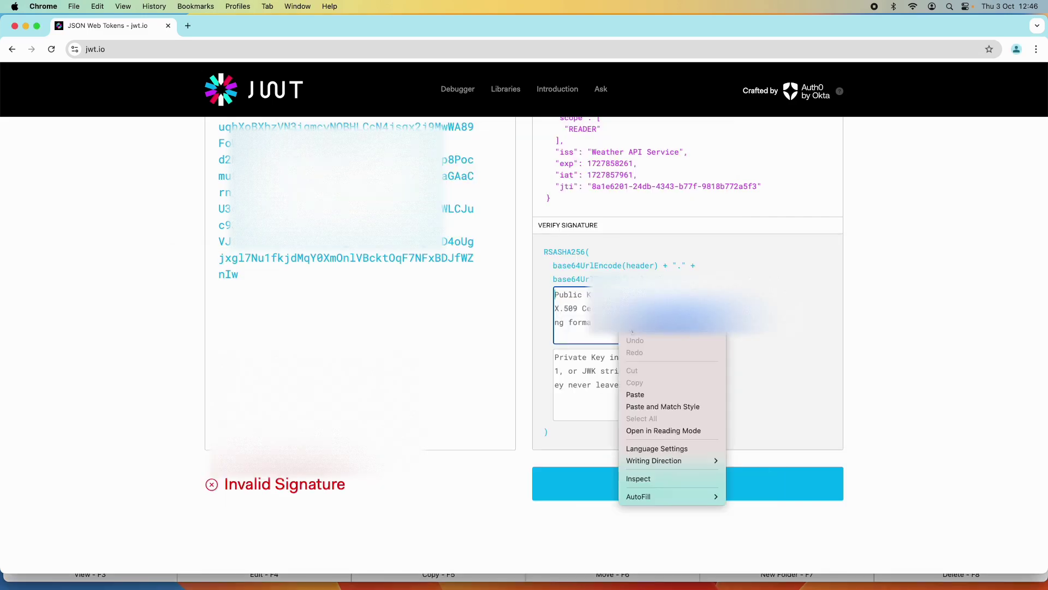
click(650, 393)
- Copy the private key from private.txt for jwt.io's private key field
key(super+Tab)
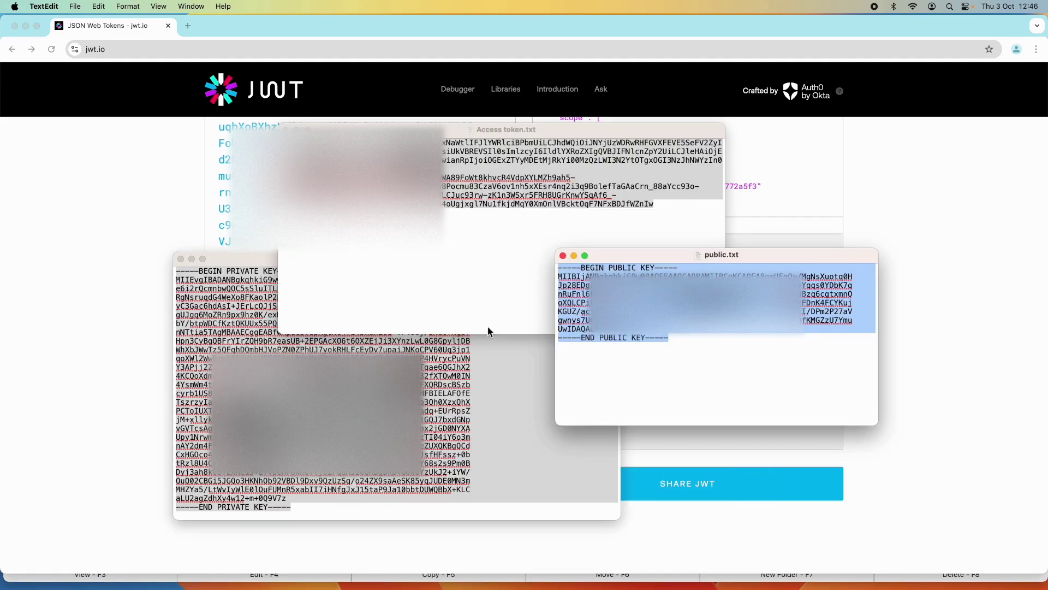
click(487, 326)
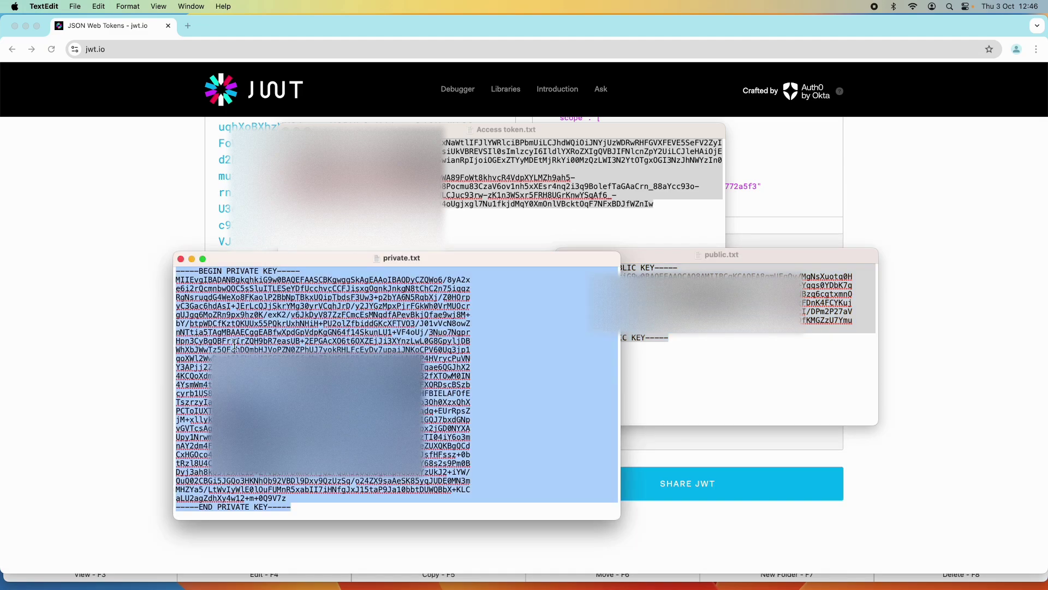
right_click(263, 343)
click(431, 409)
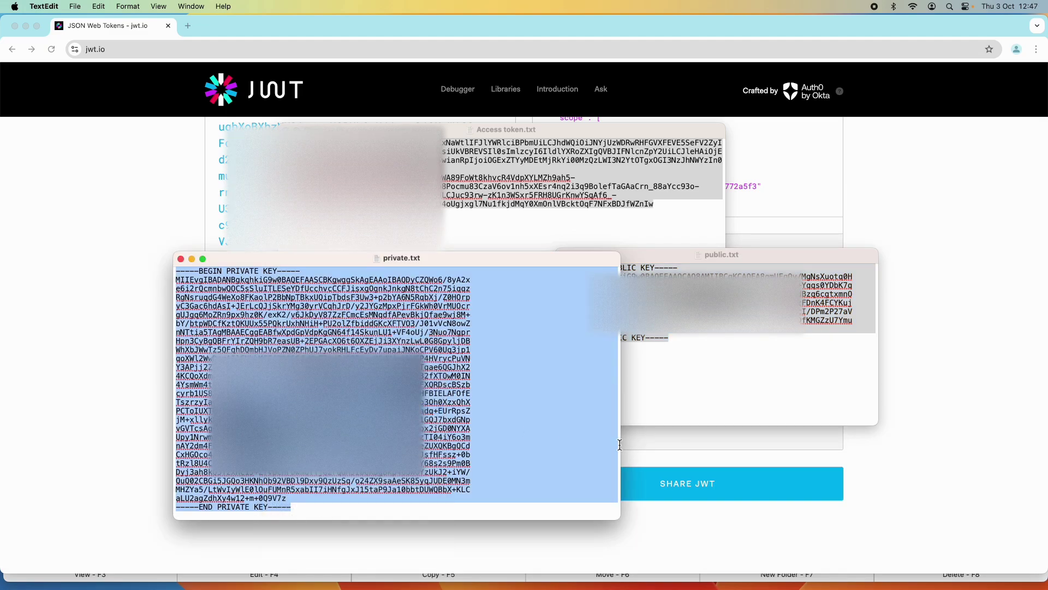
click(732, 453)
click(642, 381)
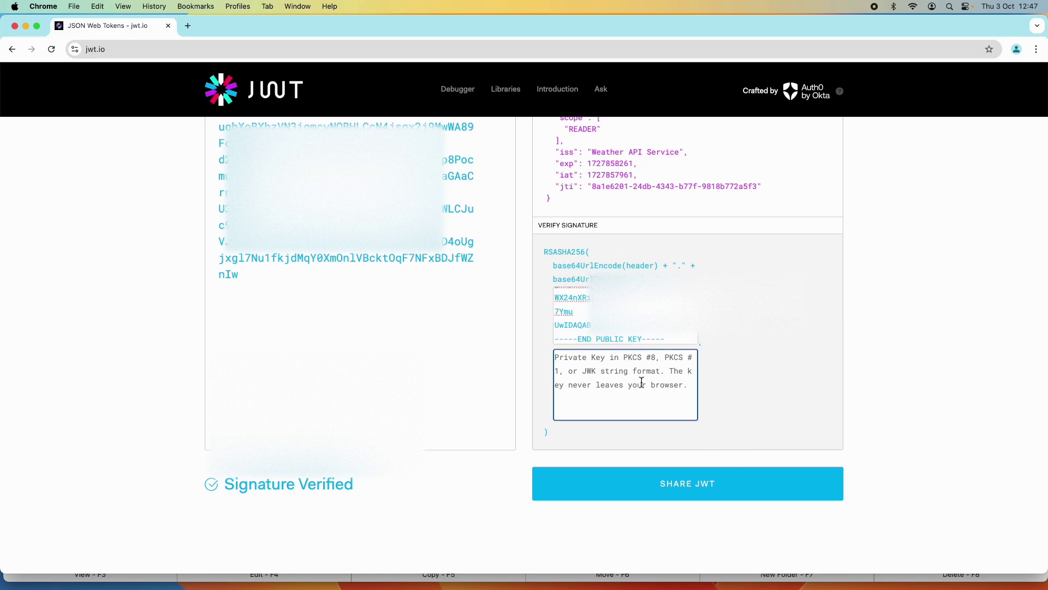
- Paste the private key into its field and confirm the status reads Signature Verified
key(super+v)
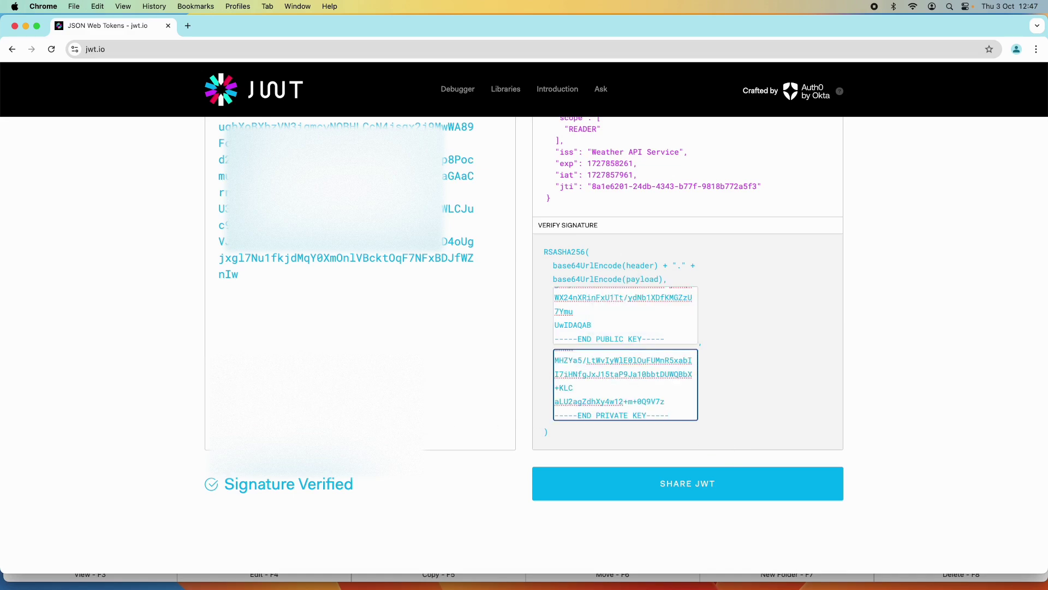
drag(365, 483, 168, 490)
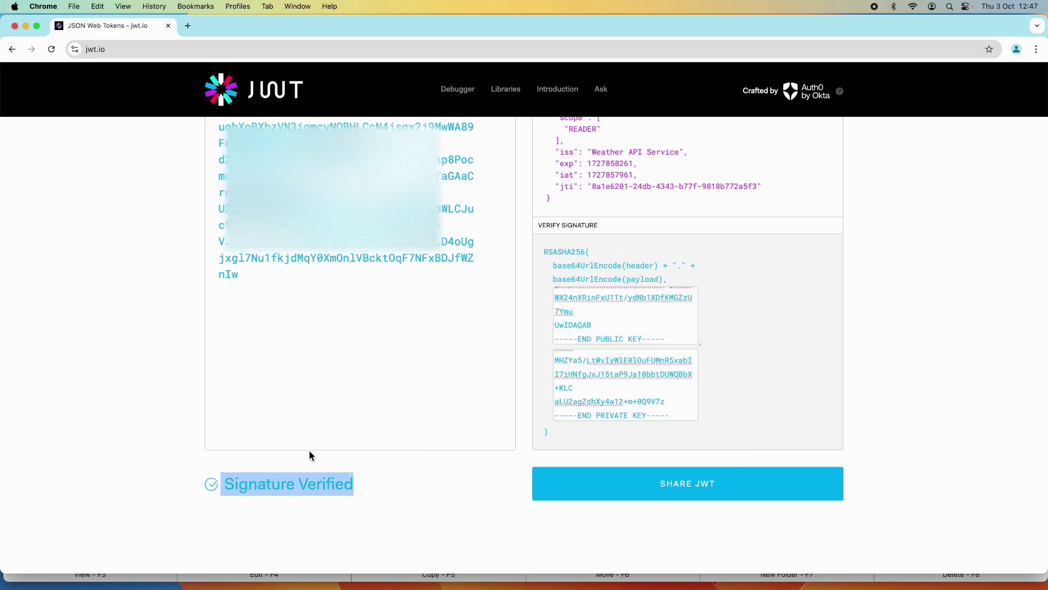
click(624, 375)
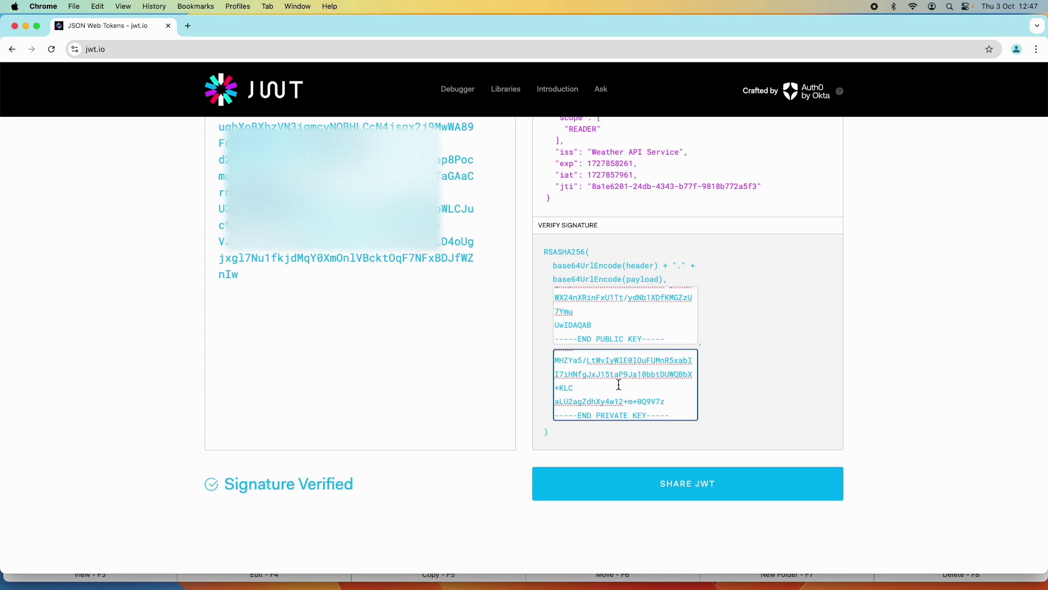
- Add an extra 'a' to the private key so the status shows Invalid Signature
click(604, 304)
click(633, 375)
text(a)
drag(346, 484, 202, 486)
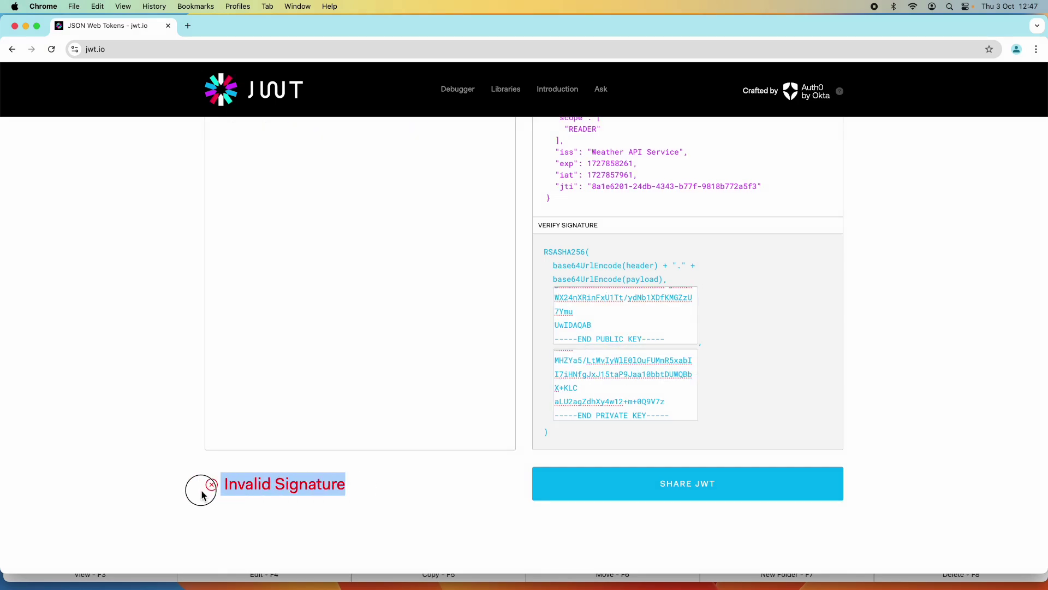